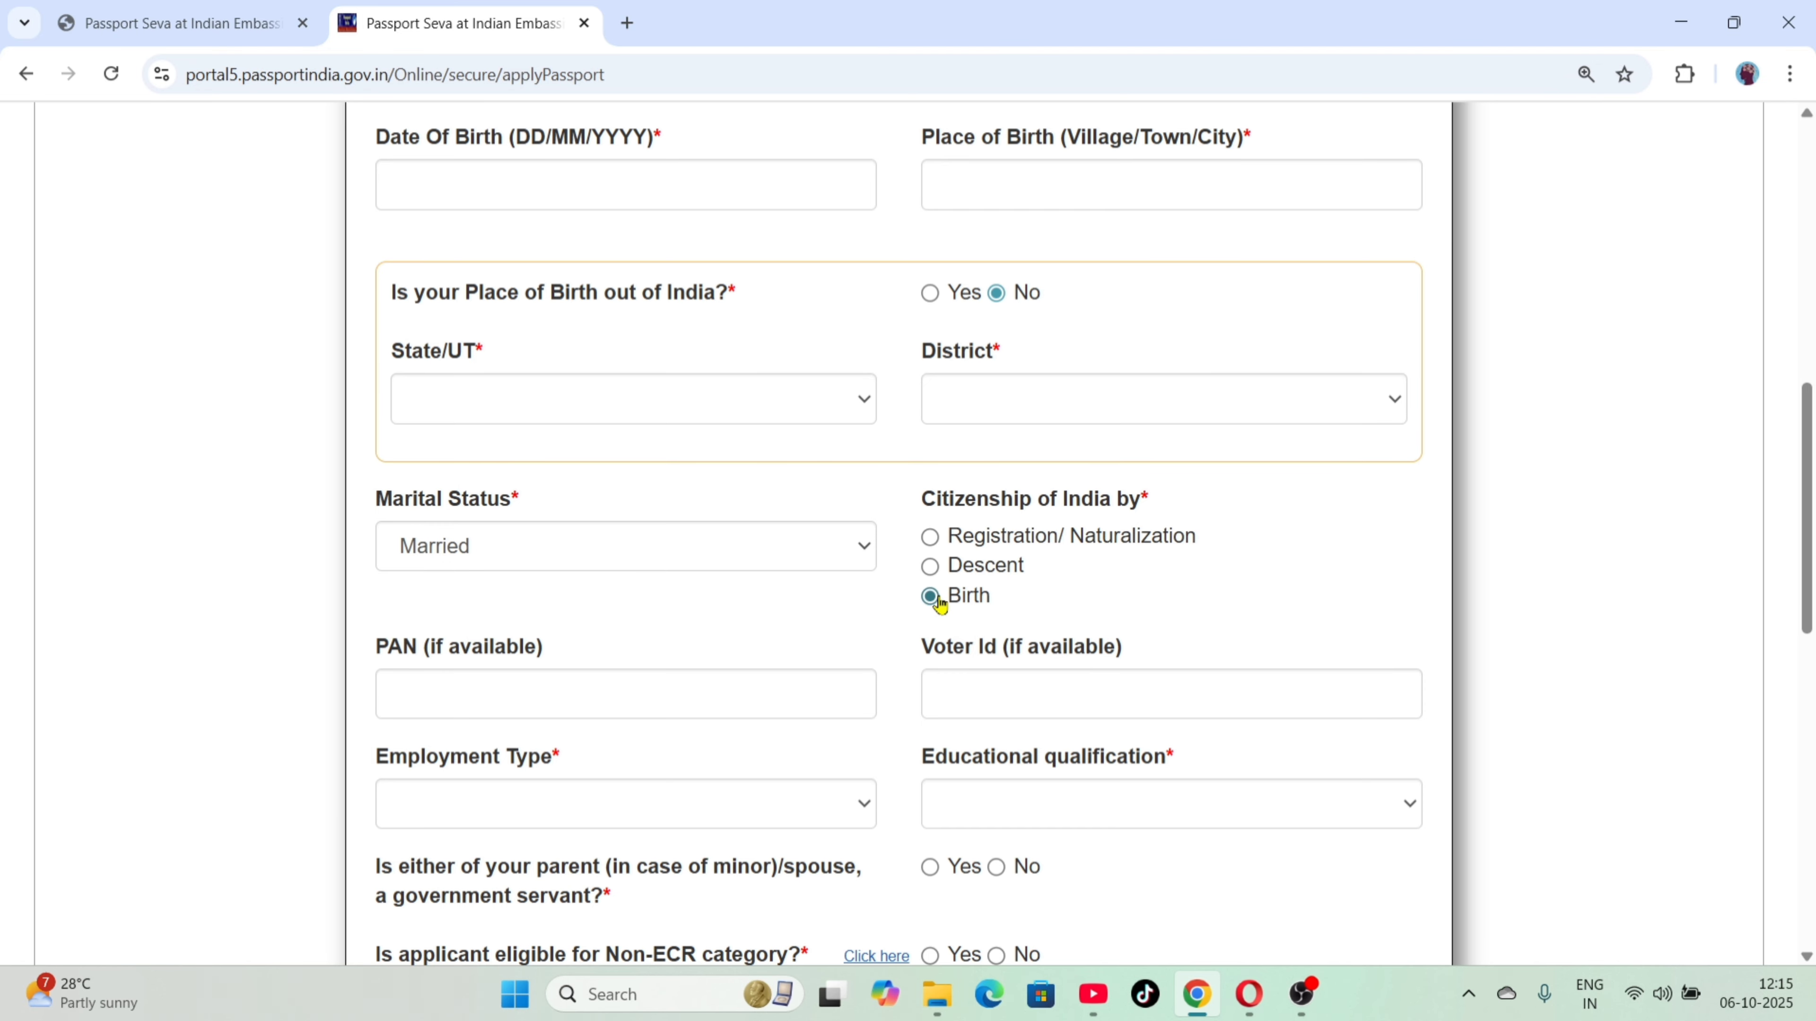
# Set the applicant's Employment Type to Private
pyautogui.scroll(-2, 1014, 565)
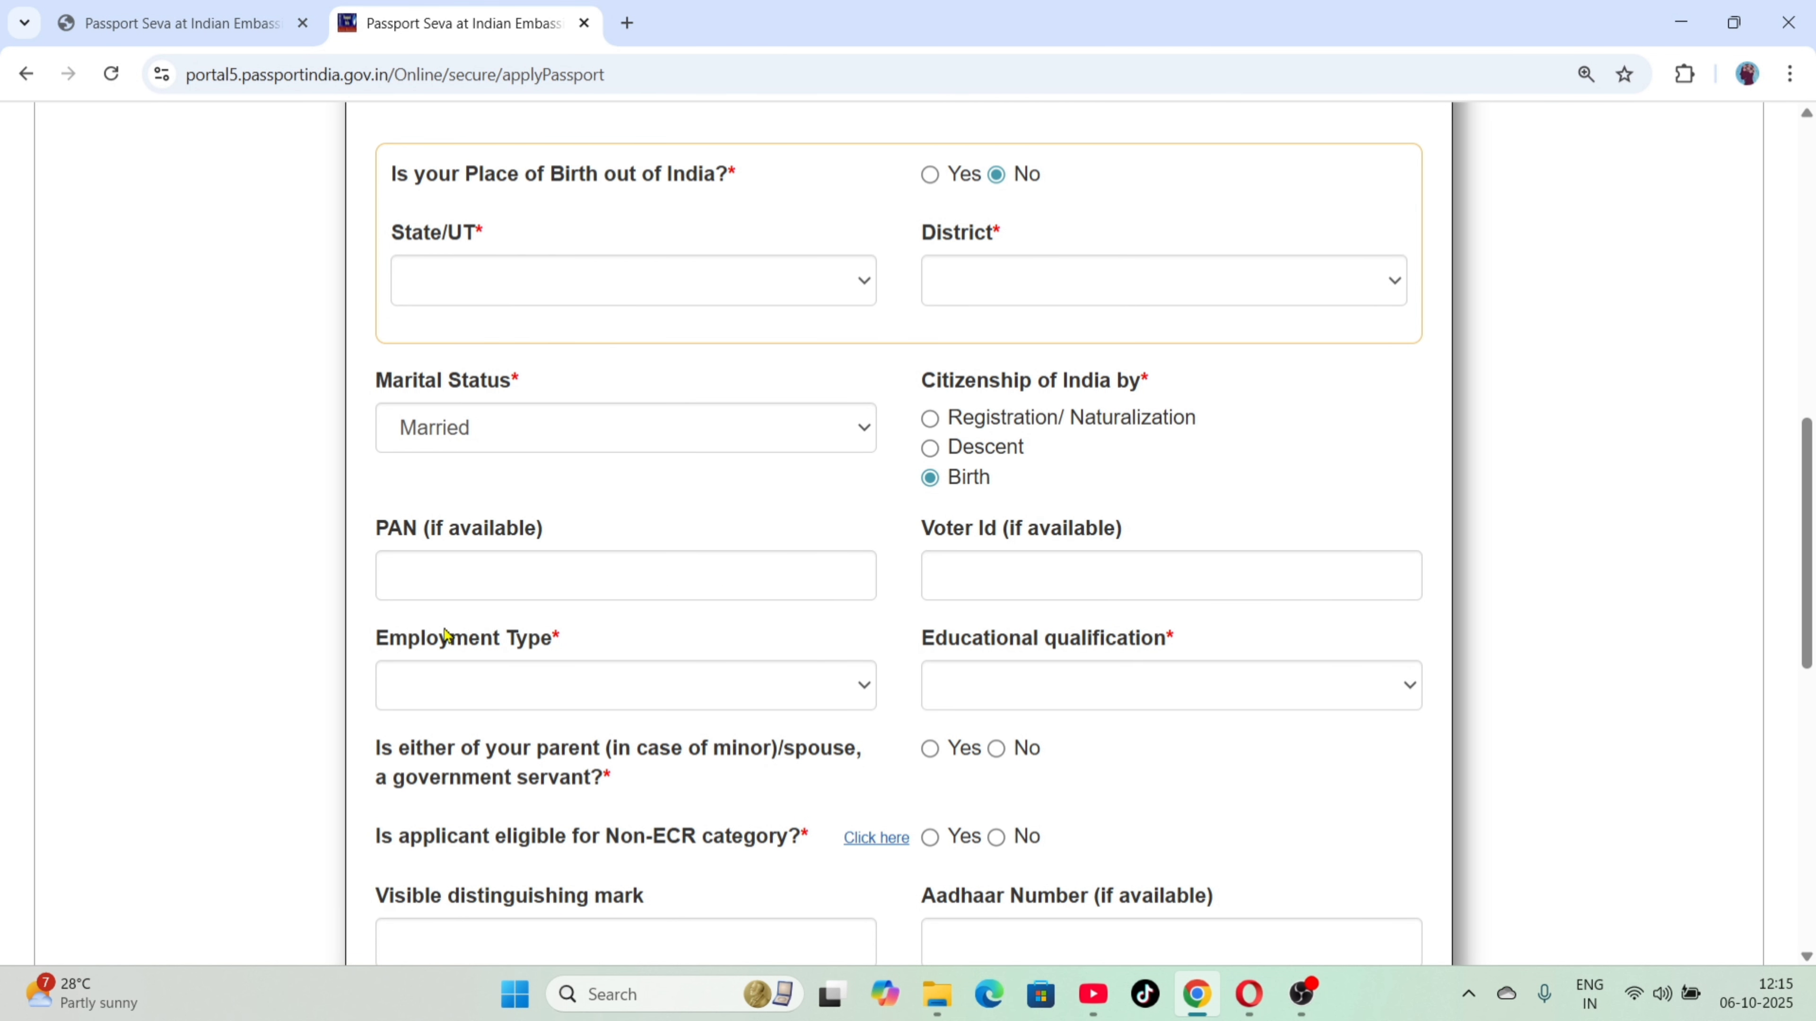
pyautogui.click(752, 703)
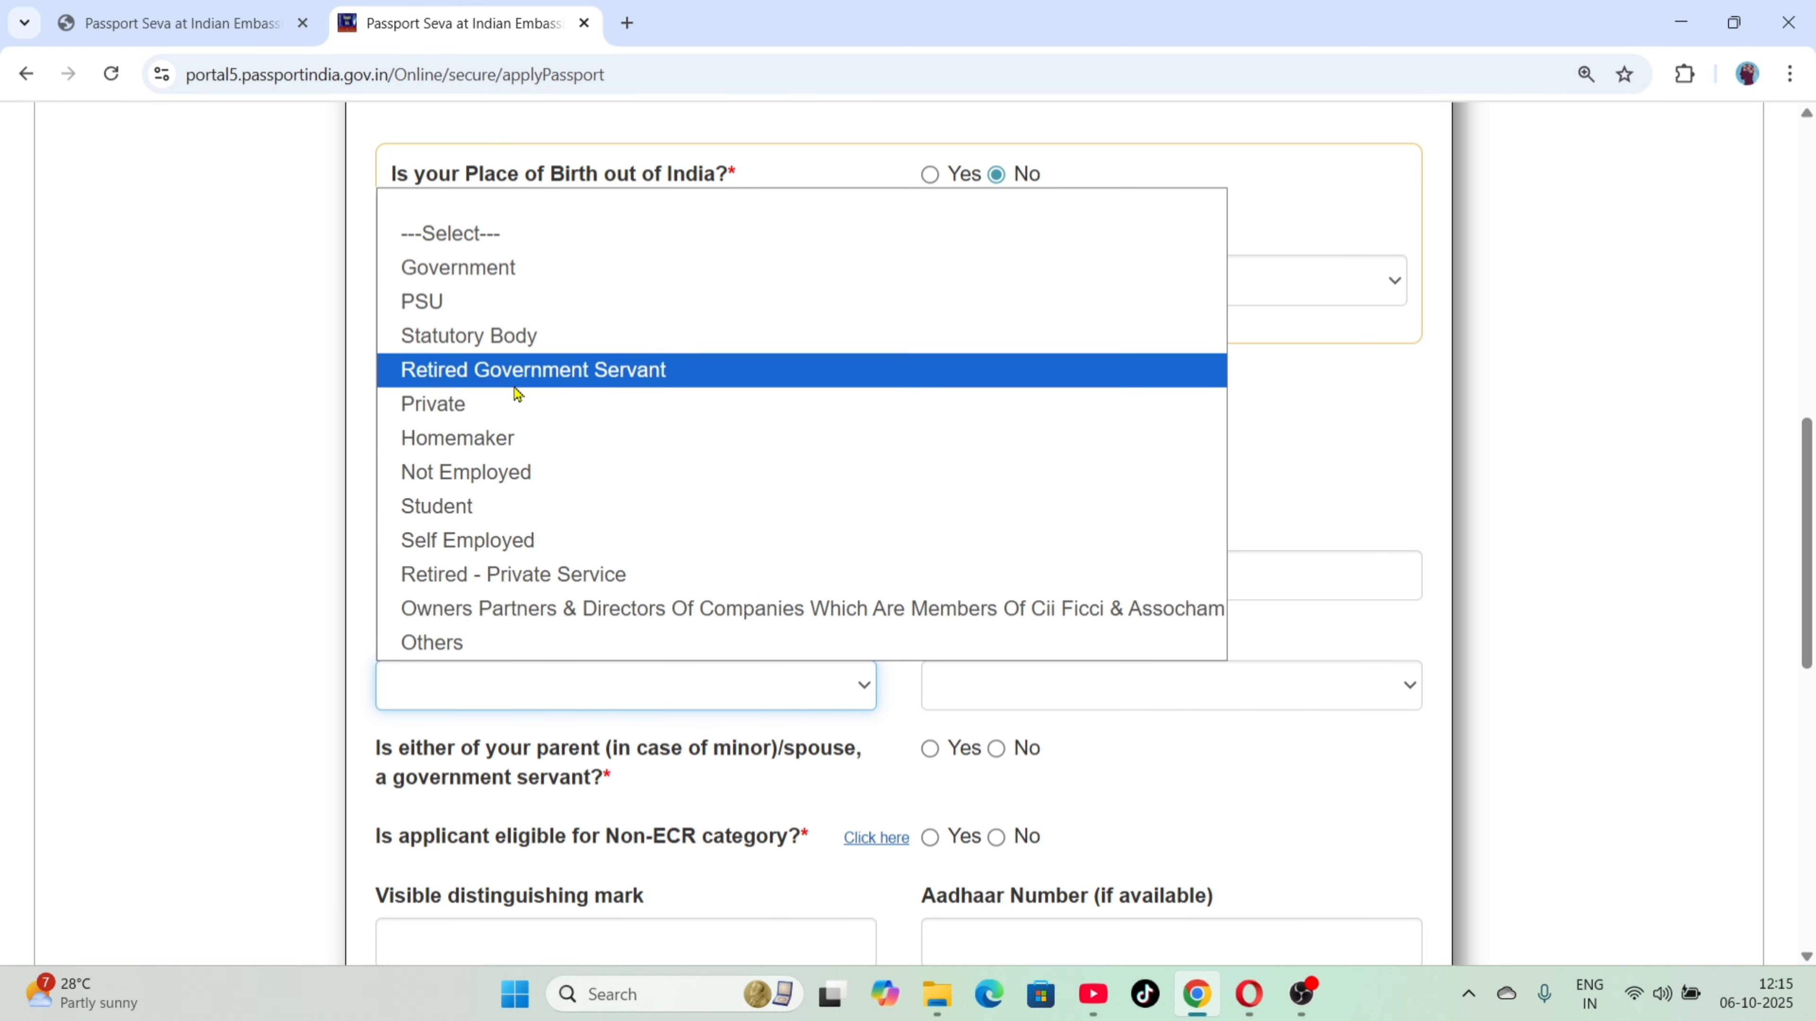
pyautogui.click(509, 409)
pyautogui.scroll(-2, 858, 686)
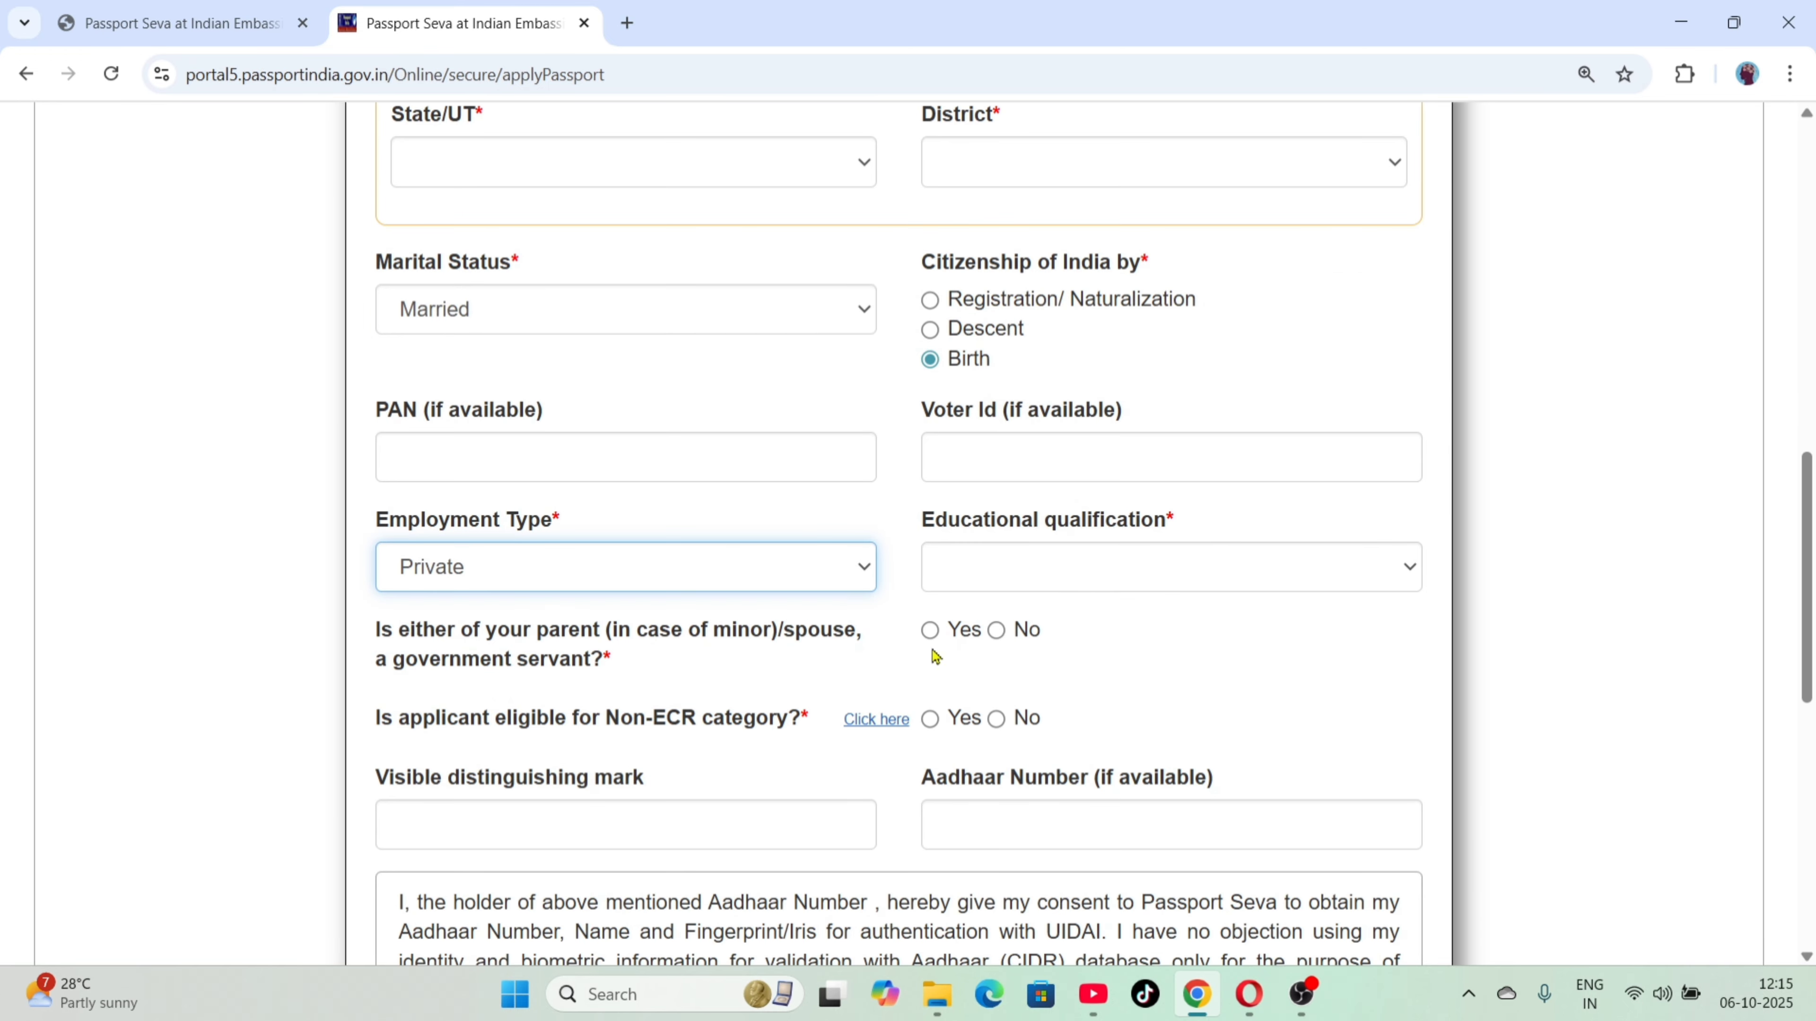
# Set Educational qualification to 10th Pass And Above and answer No to the question about a government servant parent or spouse
pyautogui.click(1055, 564)
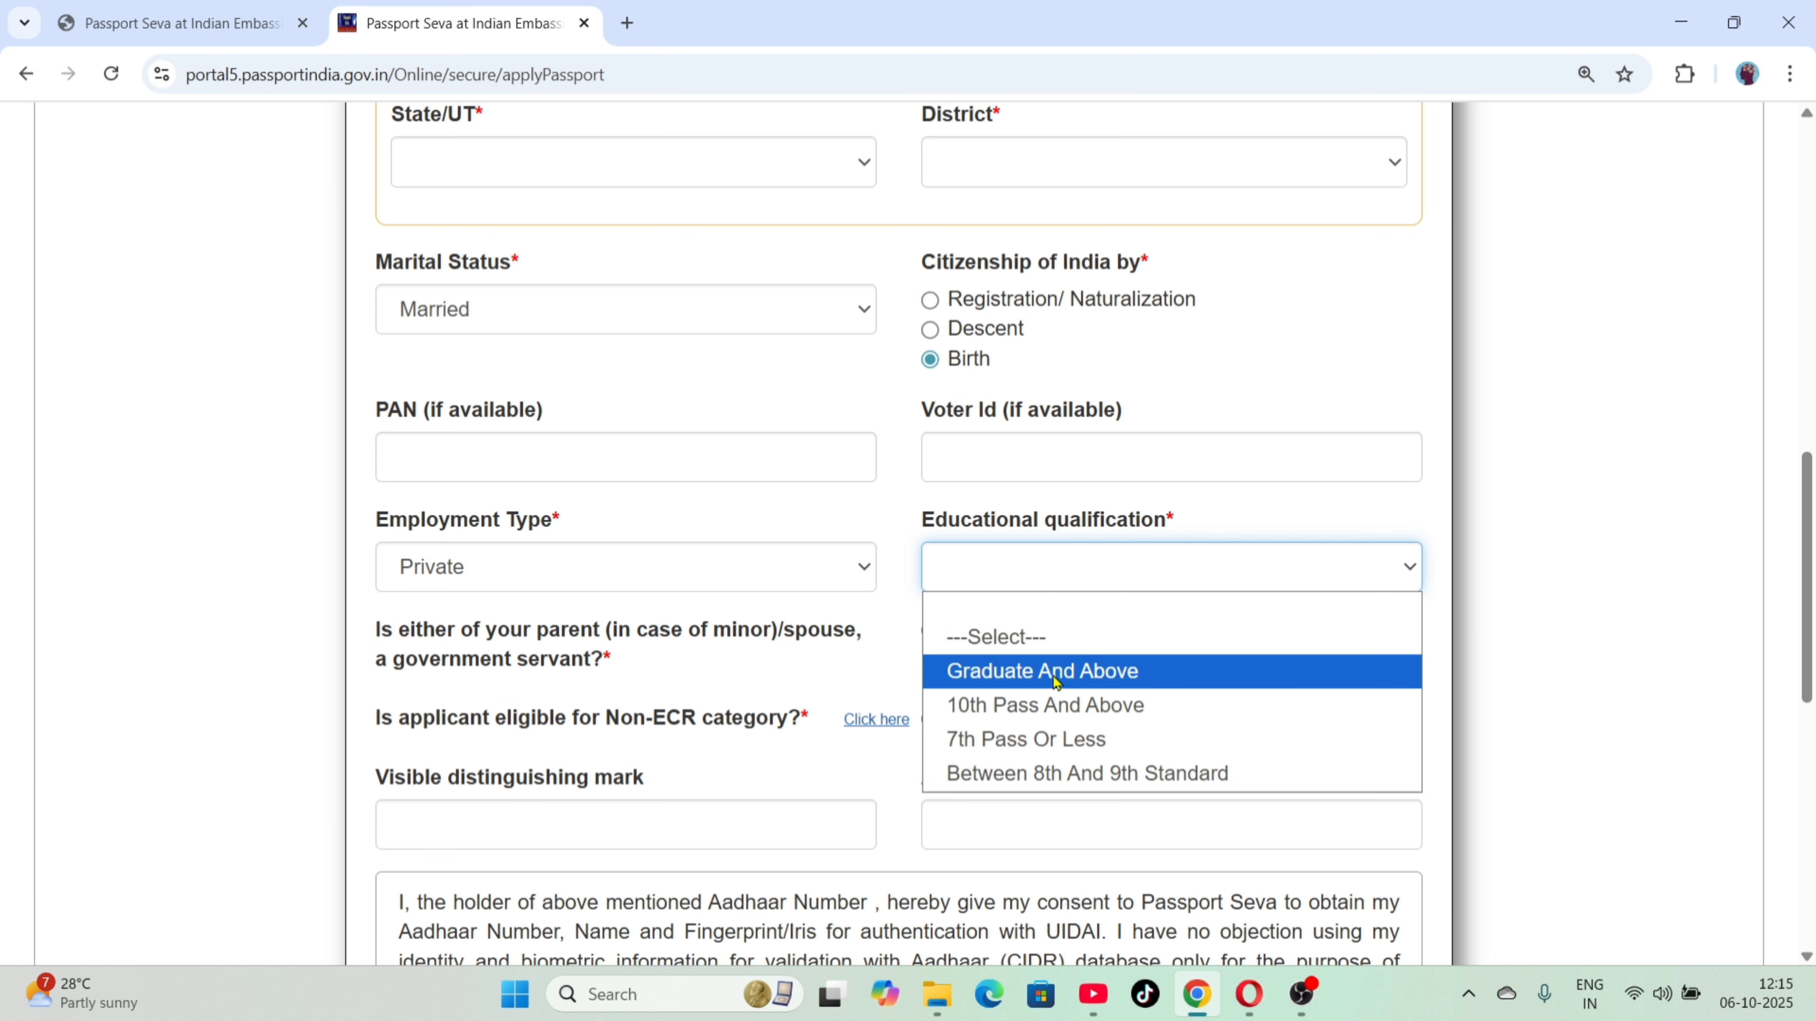
pyautogui.click(1051, 708)
pyautogui.scroll(-2, 1036, 716)
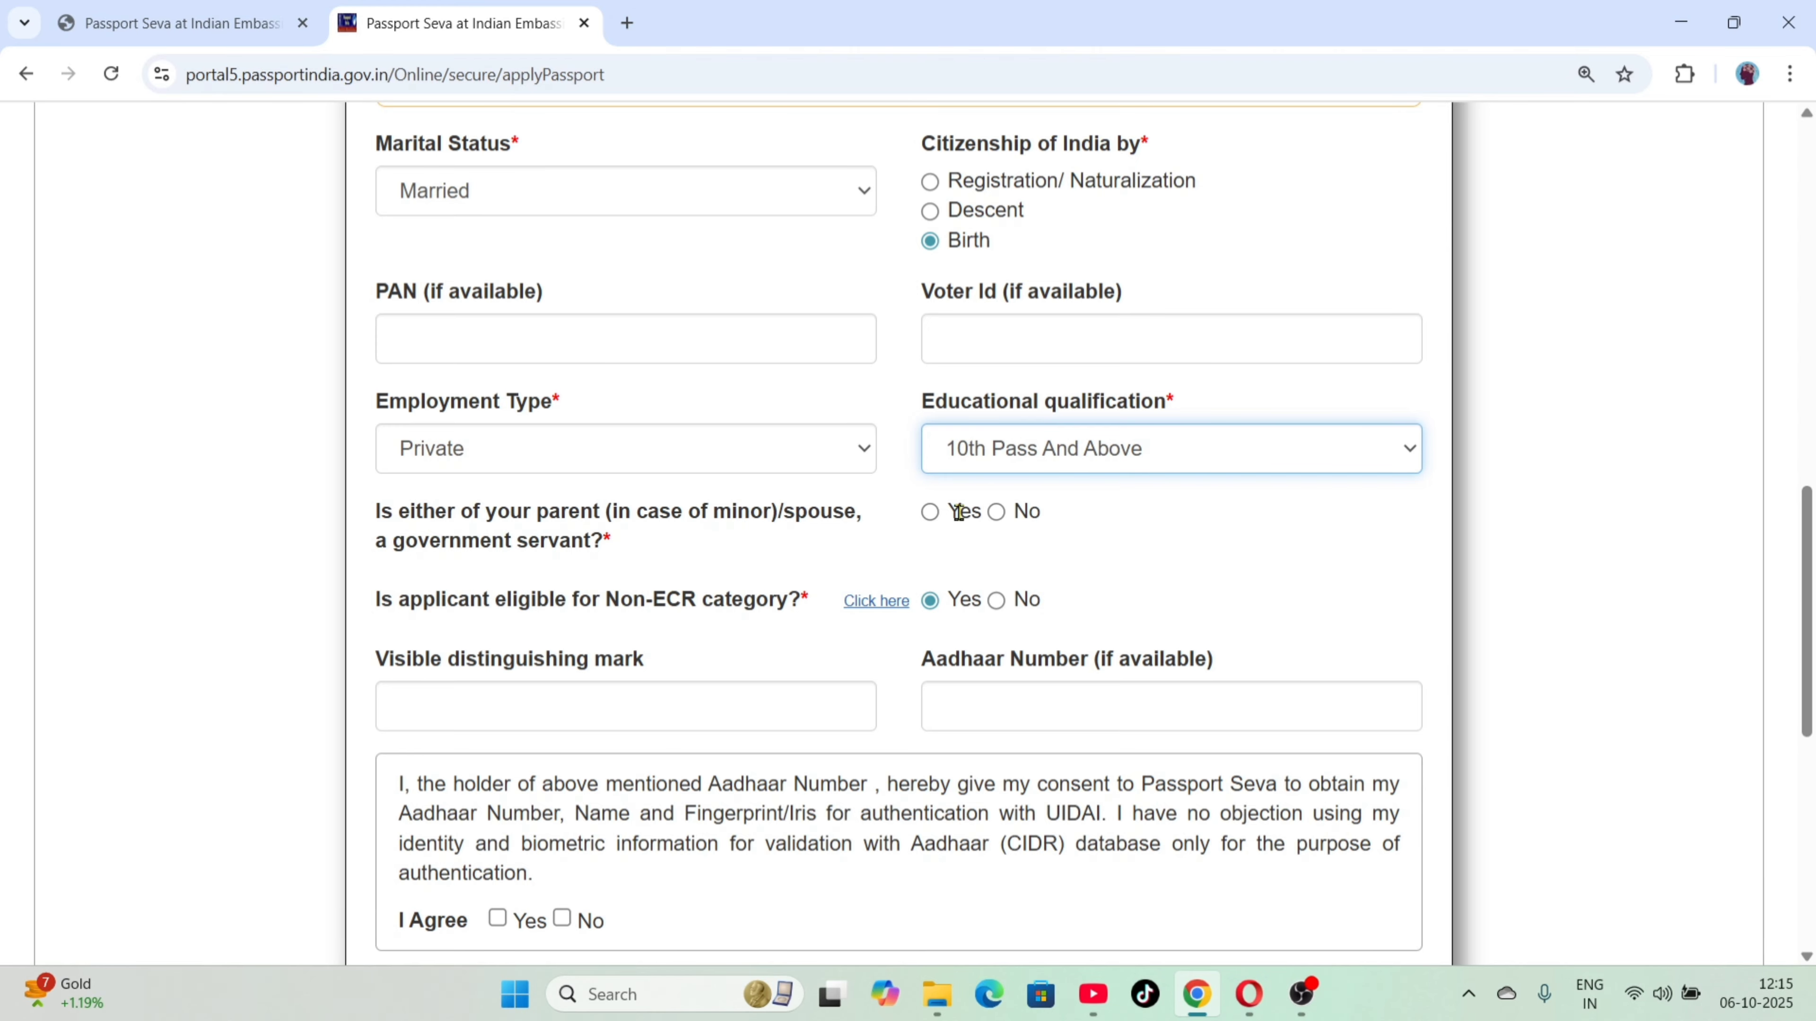
pyautogui.click(996, 512)
# Try 7th Pass Or Less as the educational qualification to compare its Non-ECR setting, and restore 10th Pass And Above
pyautogui.click(1209, 451)
pyautogui.click(1084, 594)
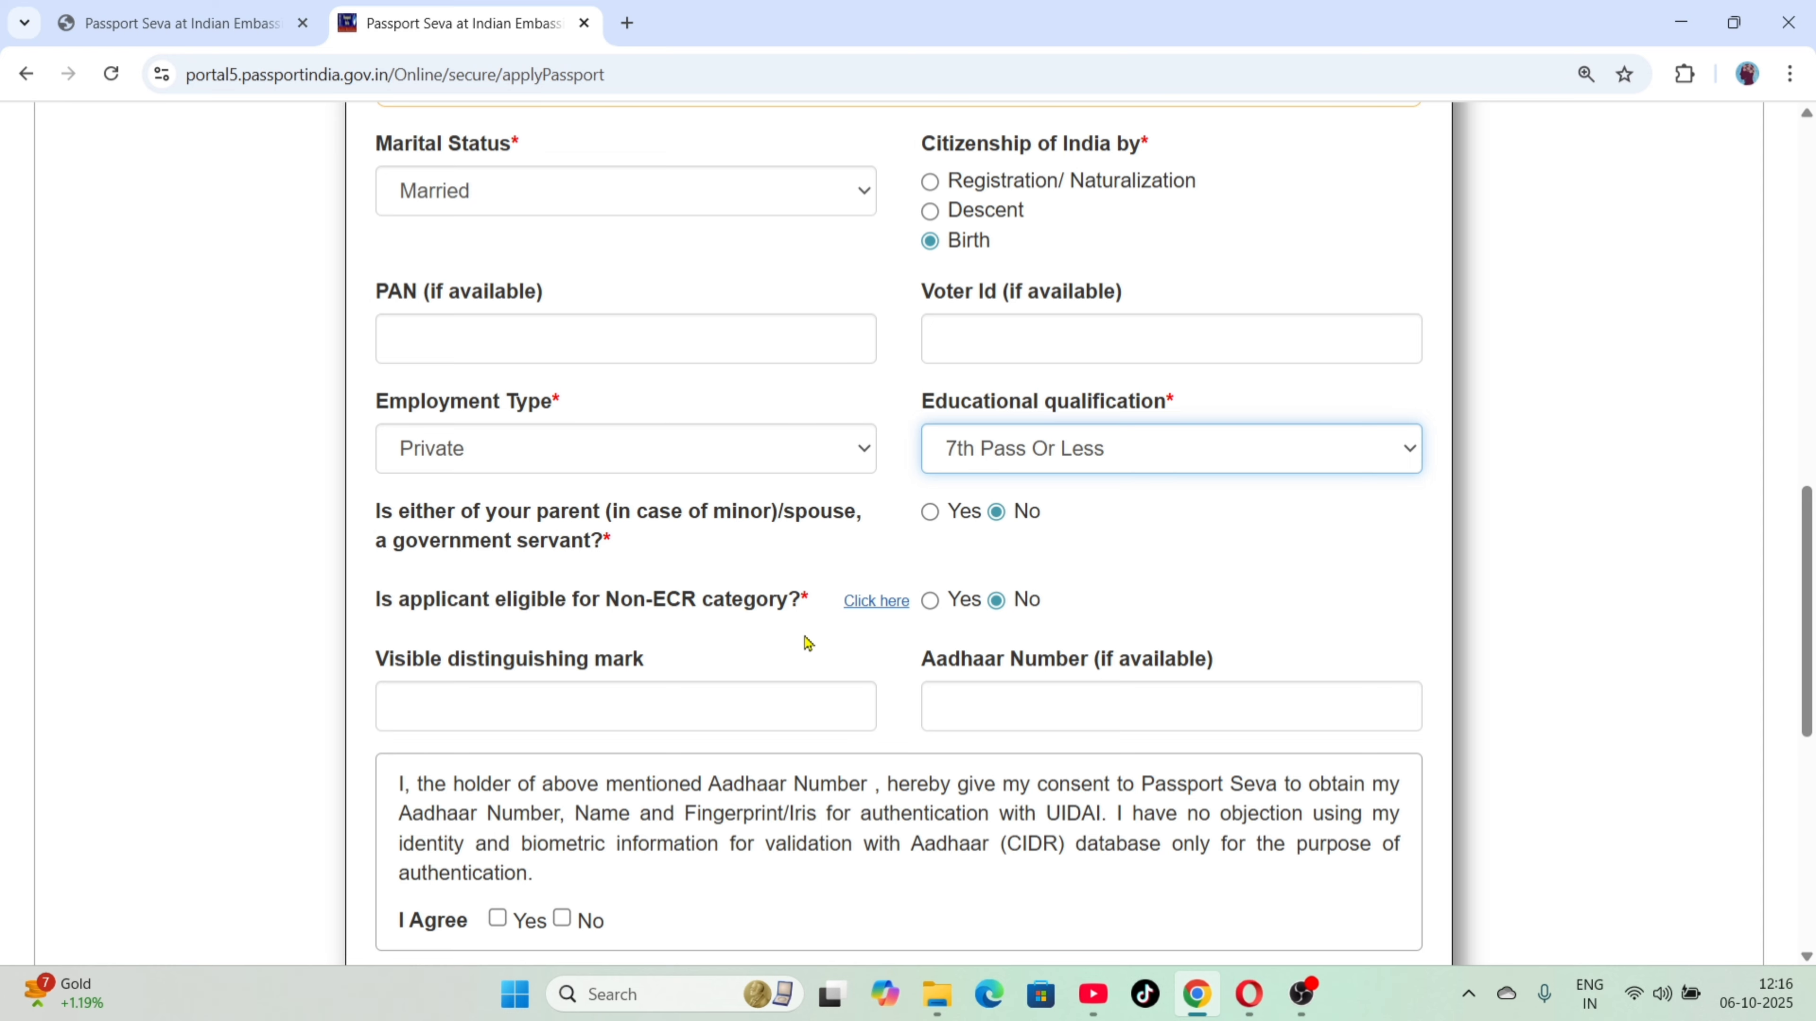
pyautogui.click(1021, 456)
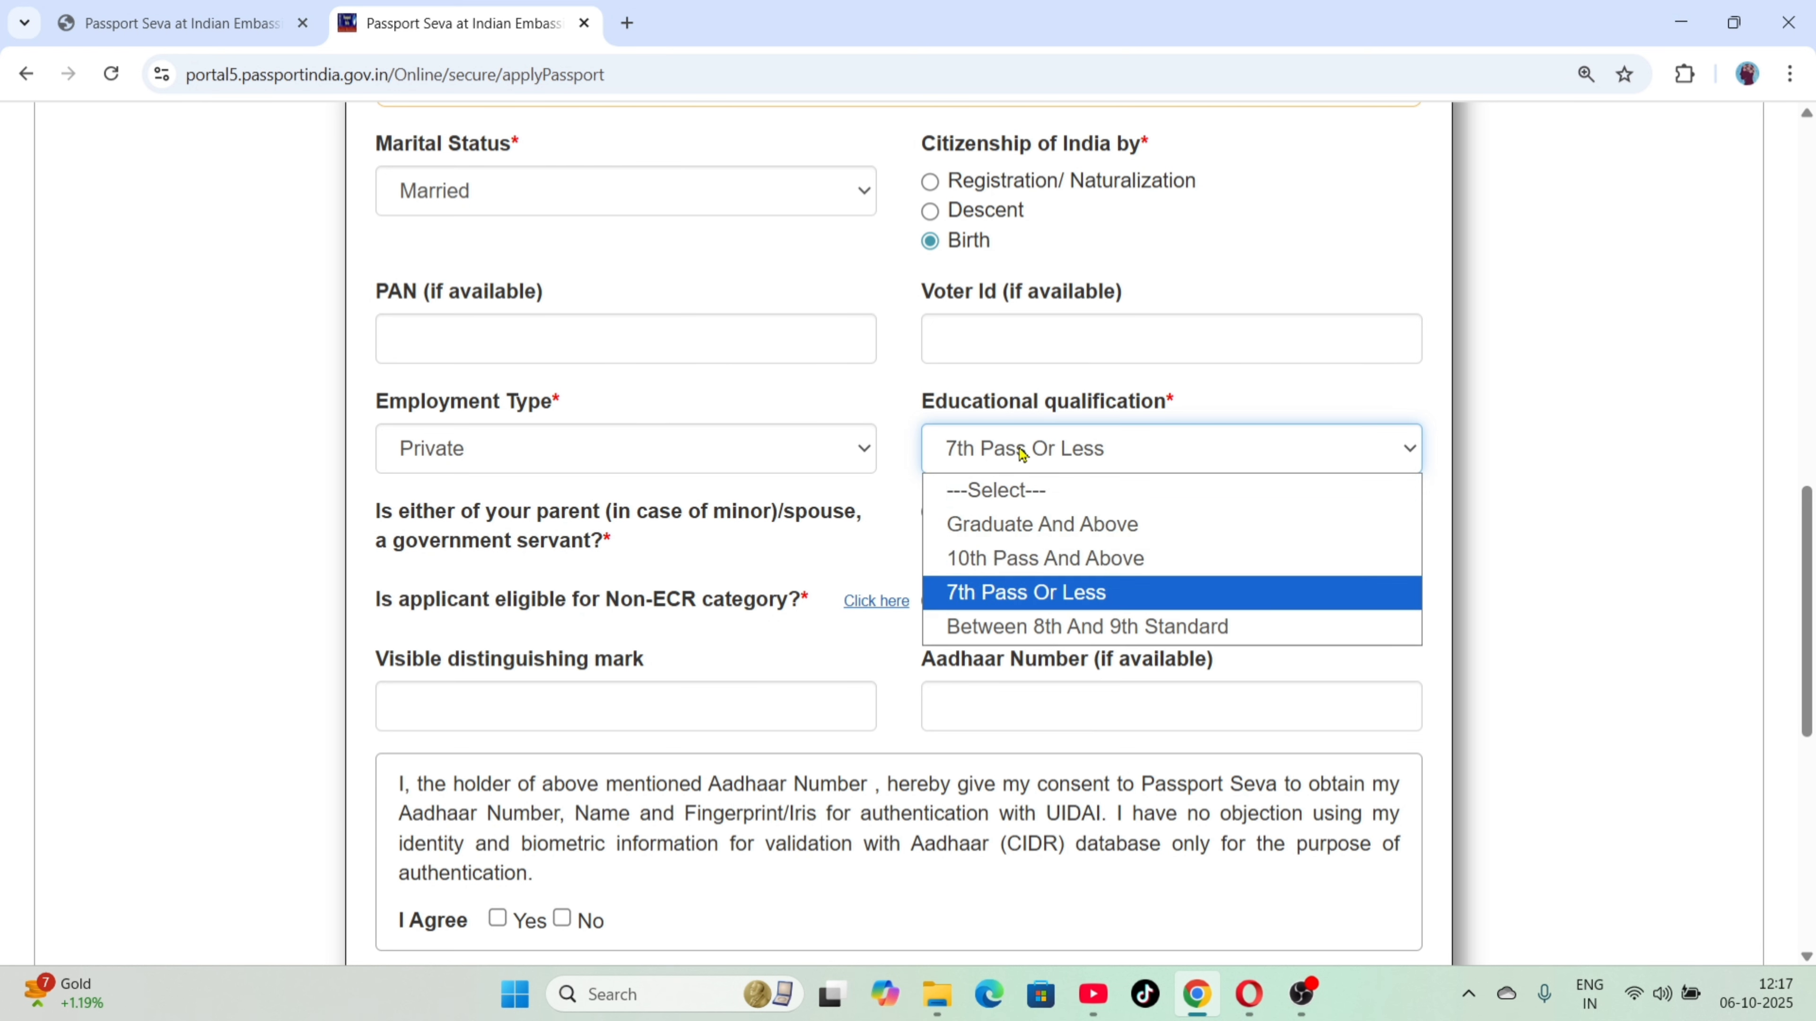
pyautogui.click(1028, 565)
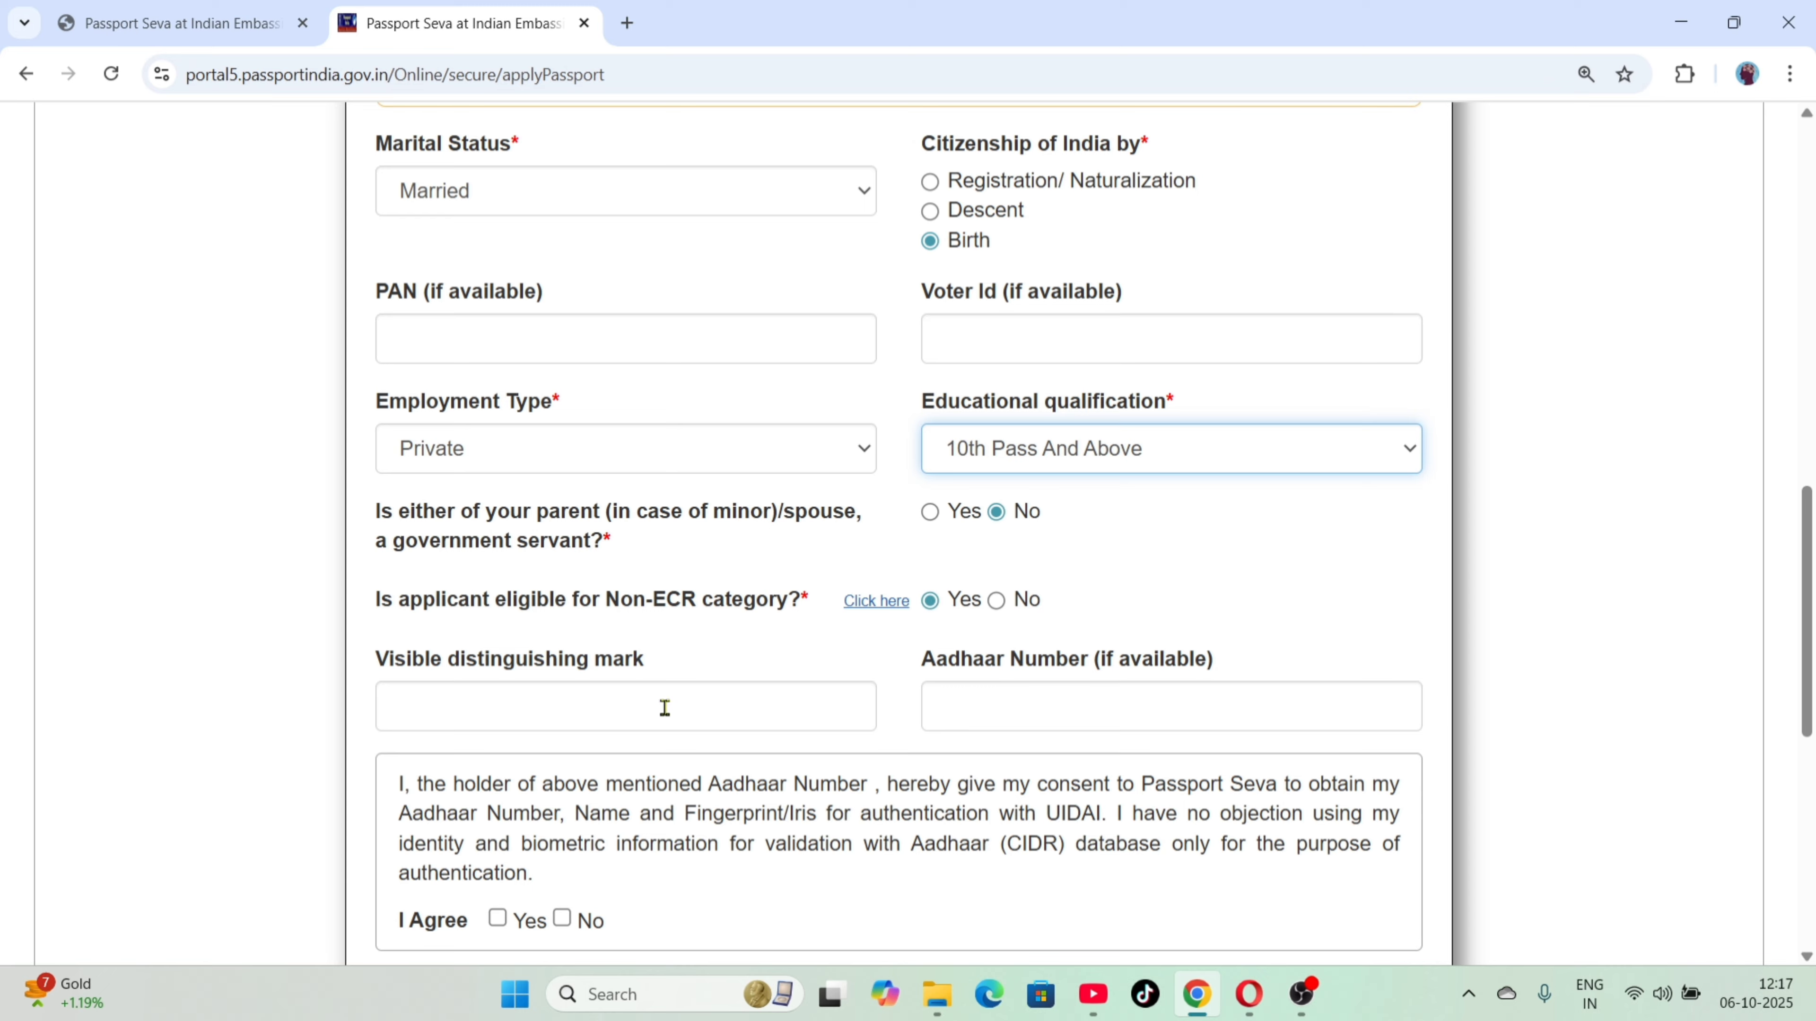
# Finish the applicant details and continue to the Family Details page
pyautogui.scroll(-2, 1113, 598)
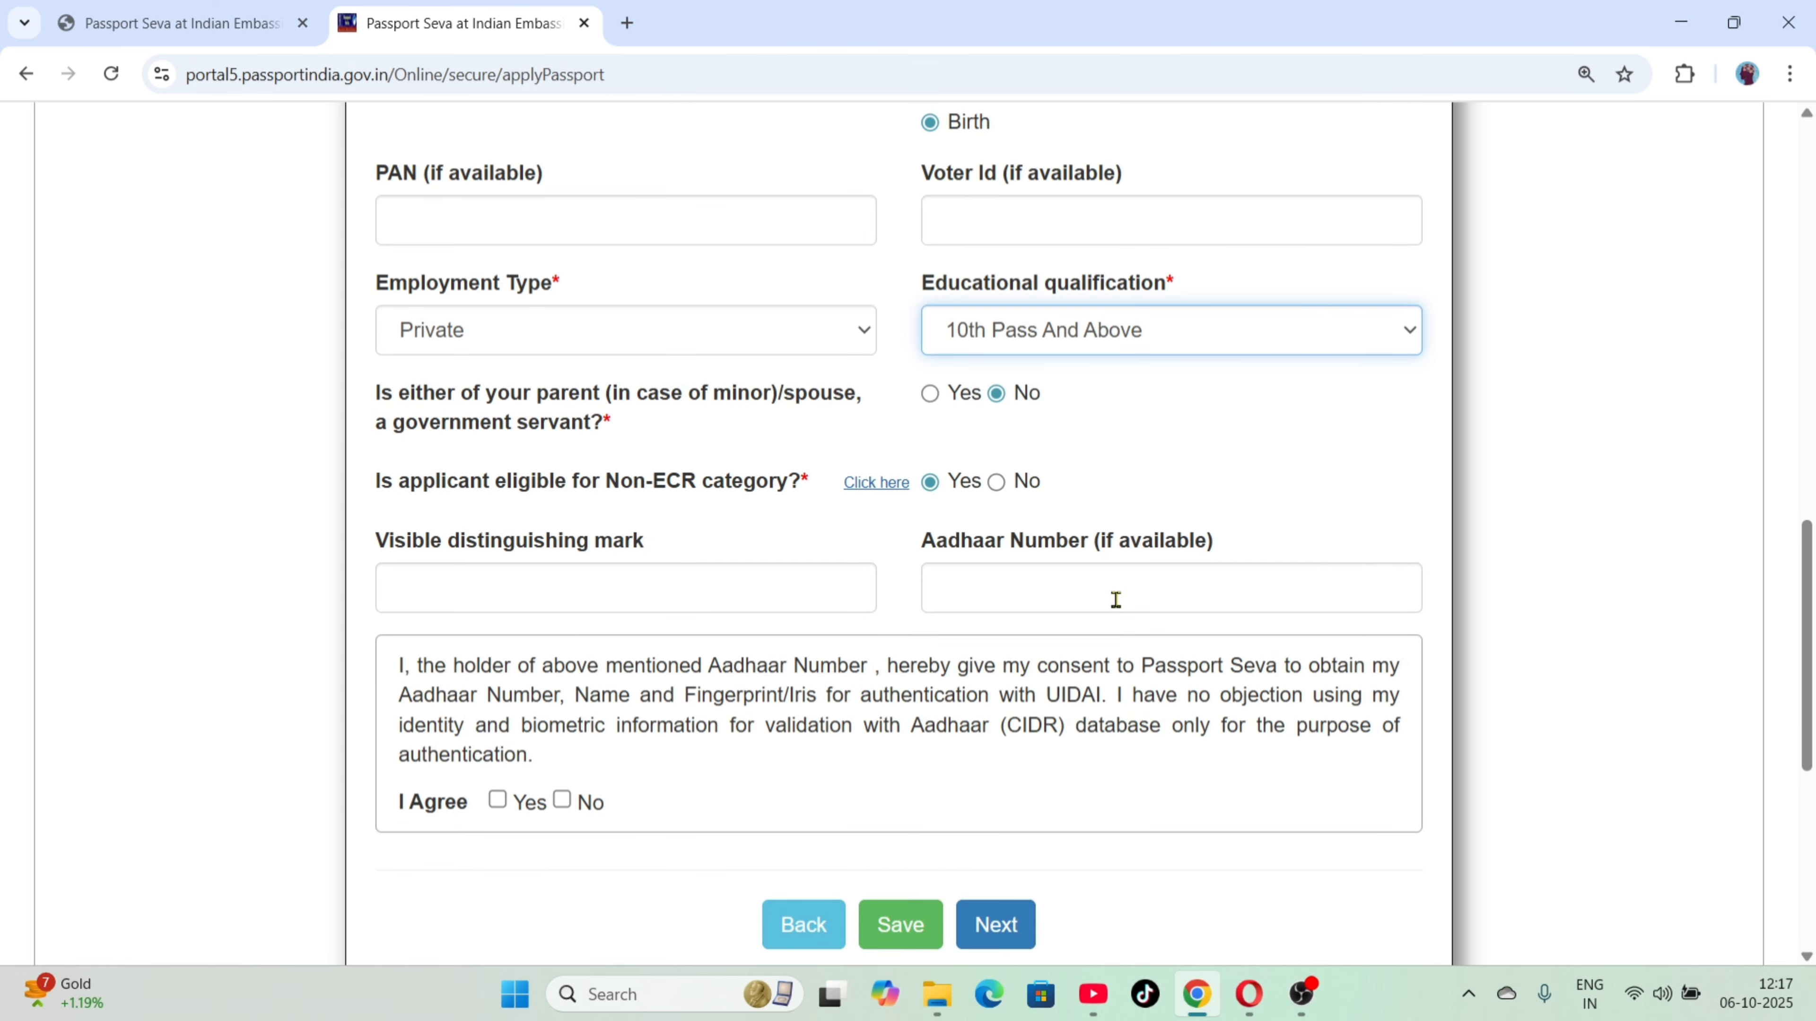
pyautogui.scroll(-2, 859, 864)
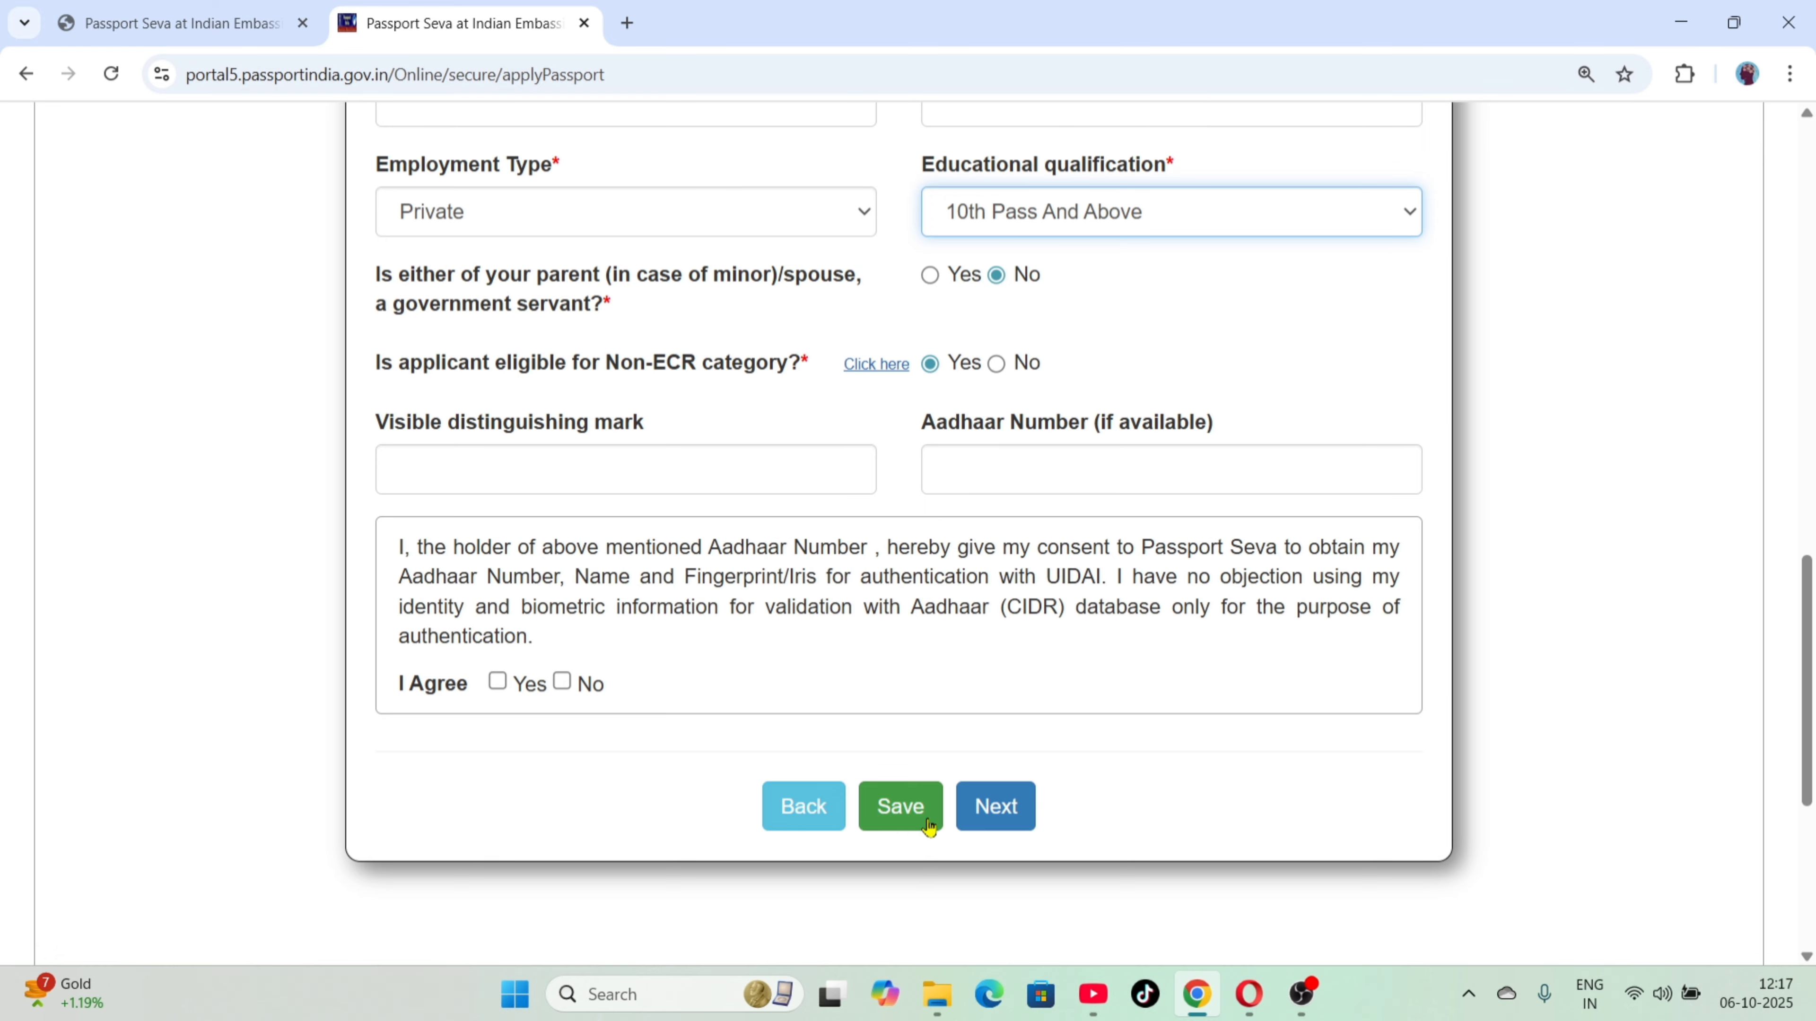
pyautogui.click(1014, 823)
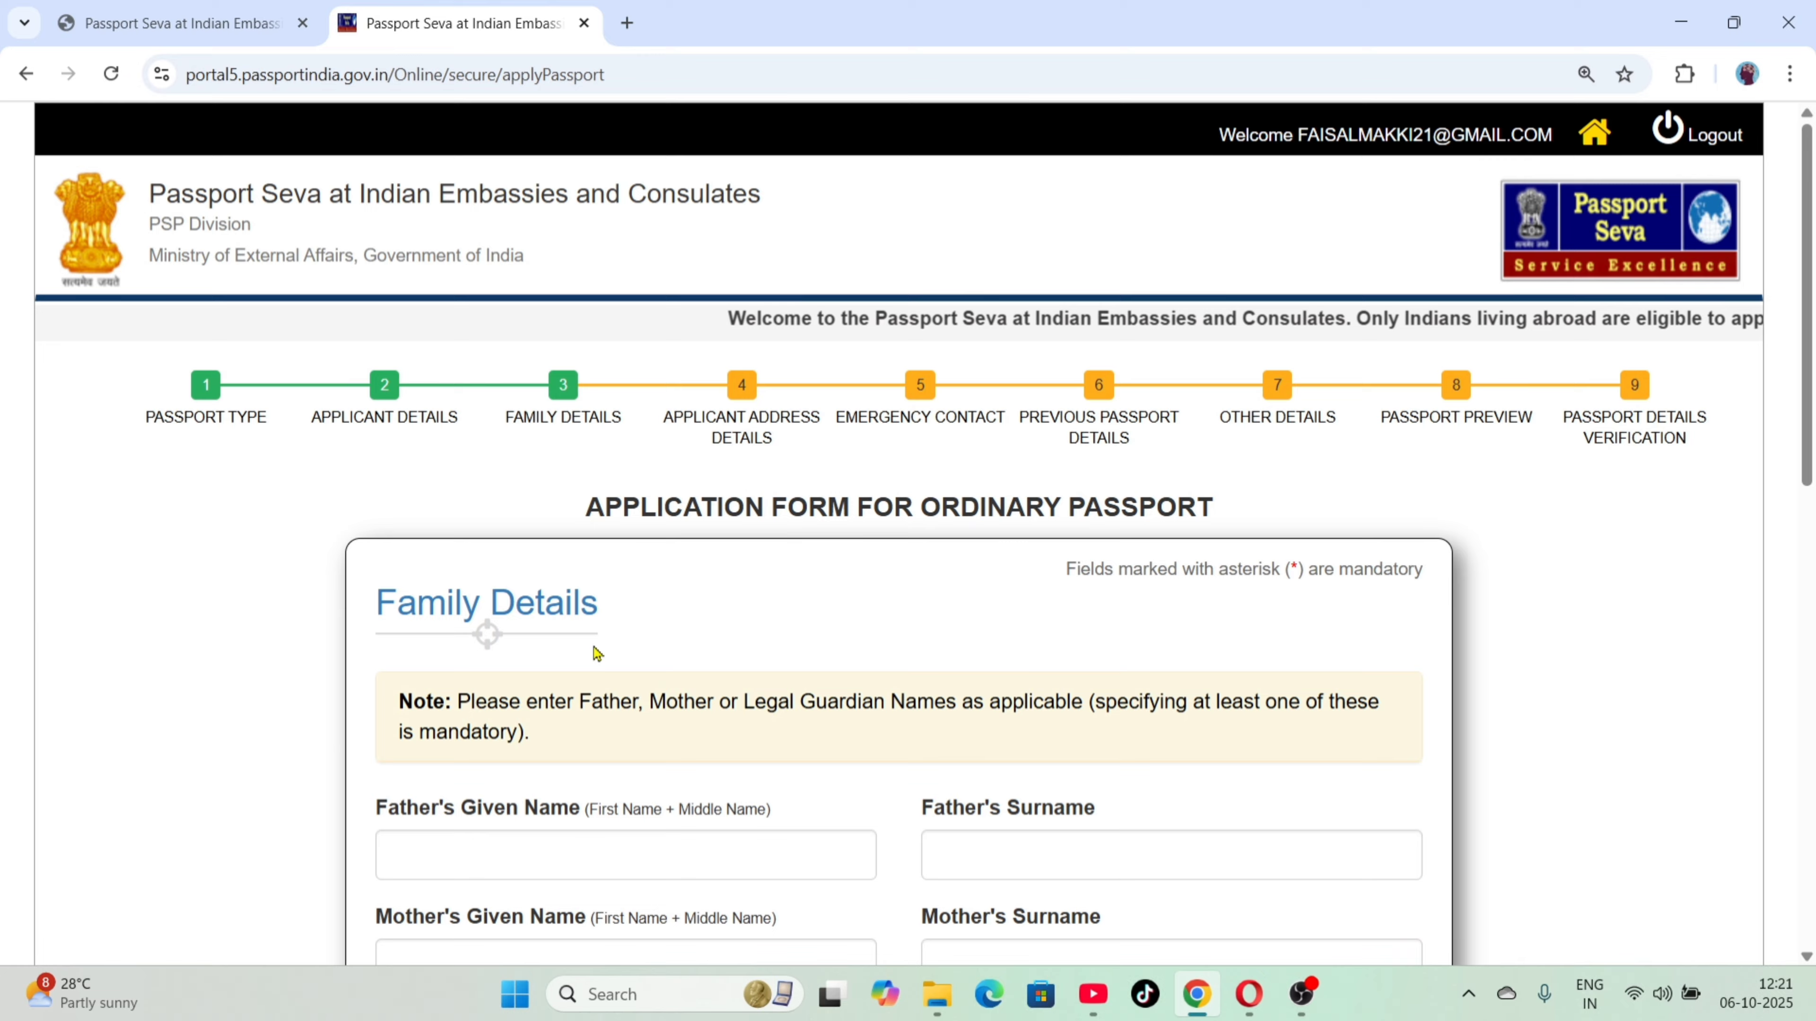
# Go through the parent, legal guardian and spouse name fields and continue to Applicant Address Details
pyautogui.scroll(-6, 598, 654)
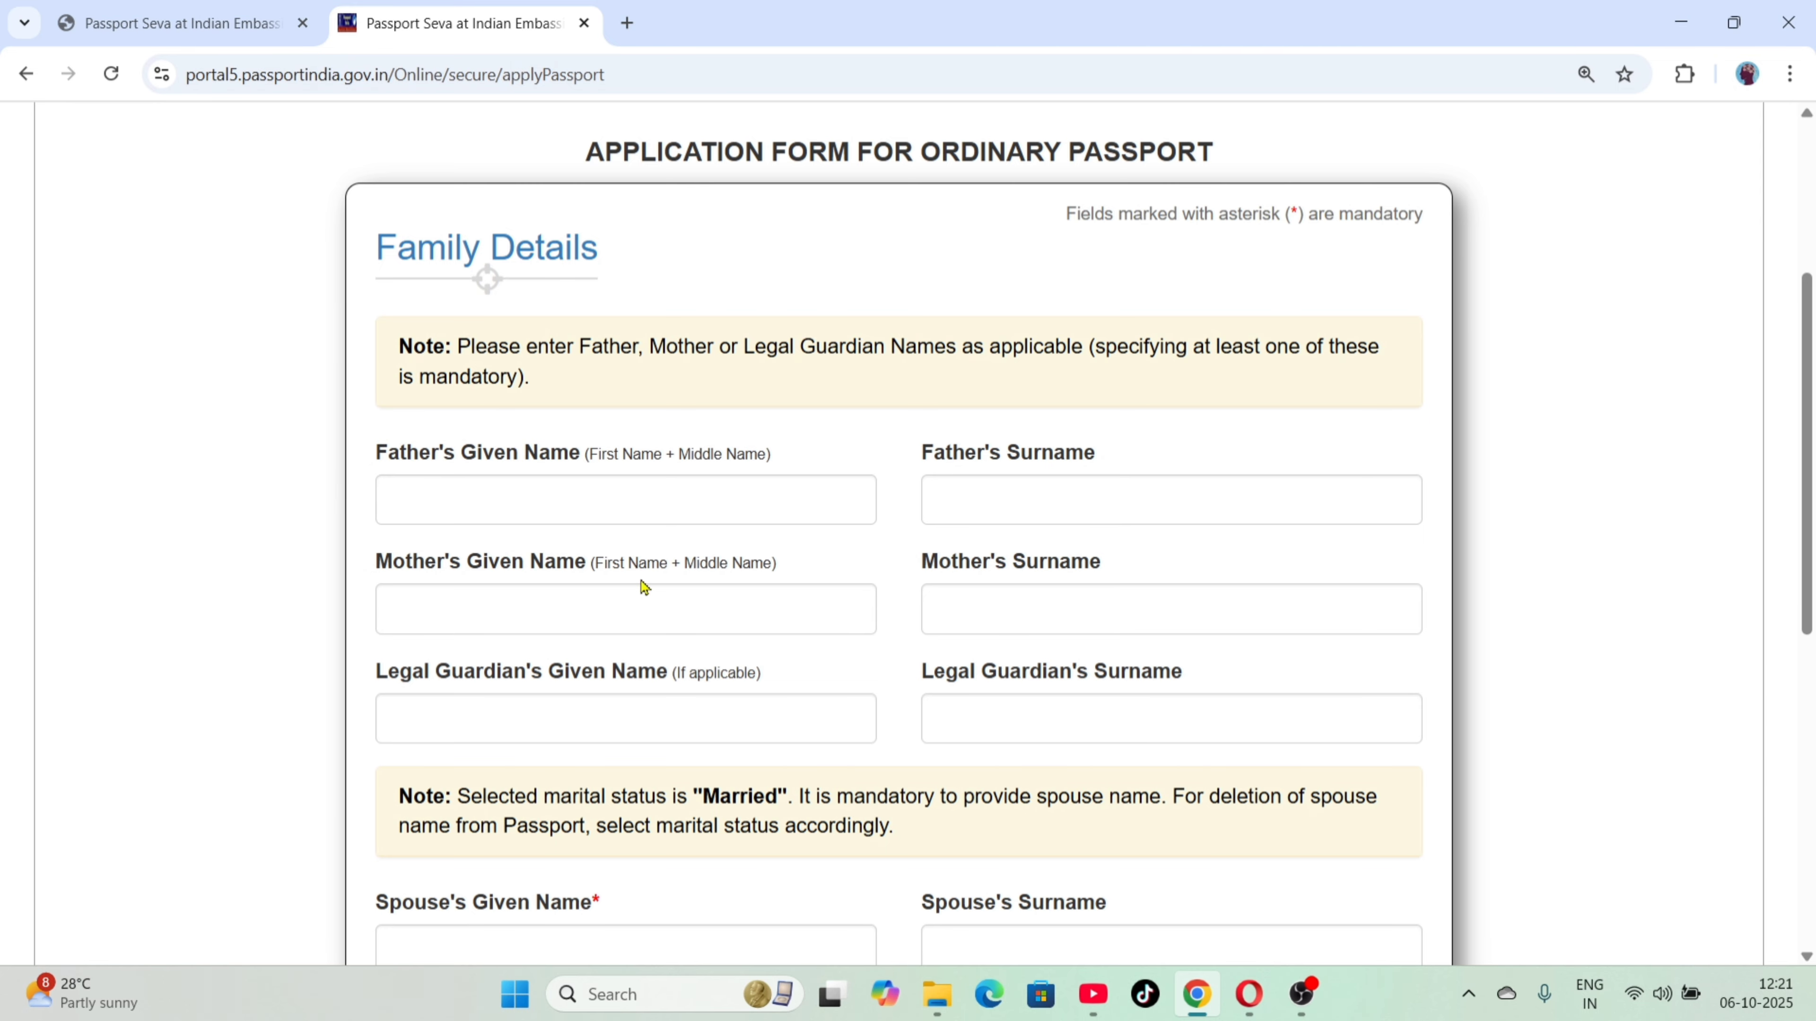
pyautogui.scroll(-2, 969, 608)
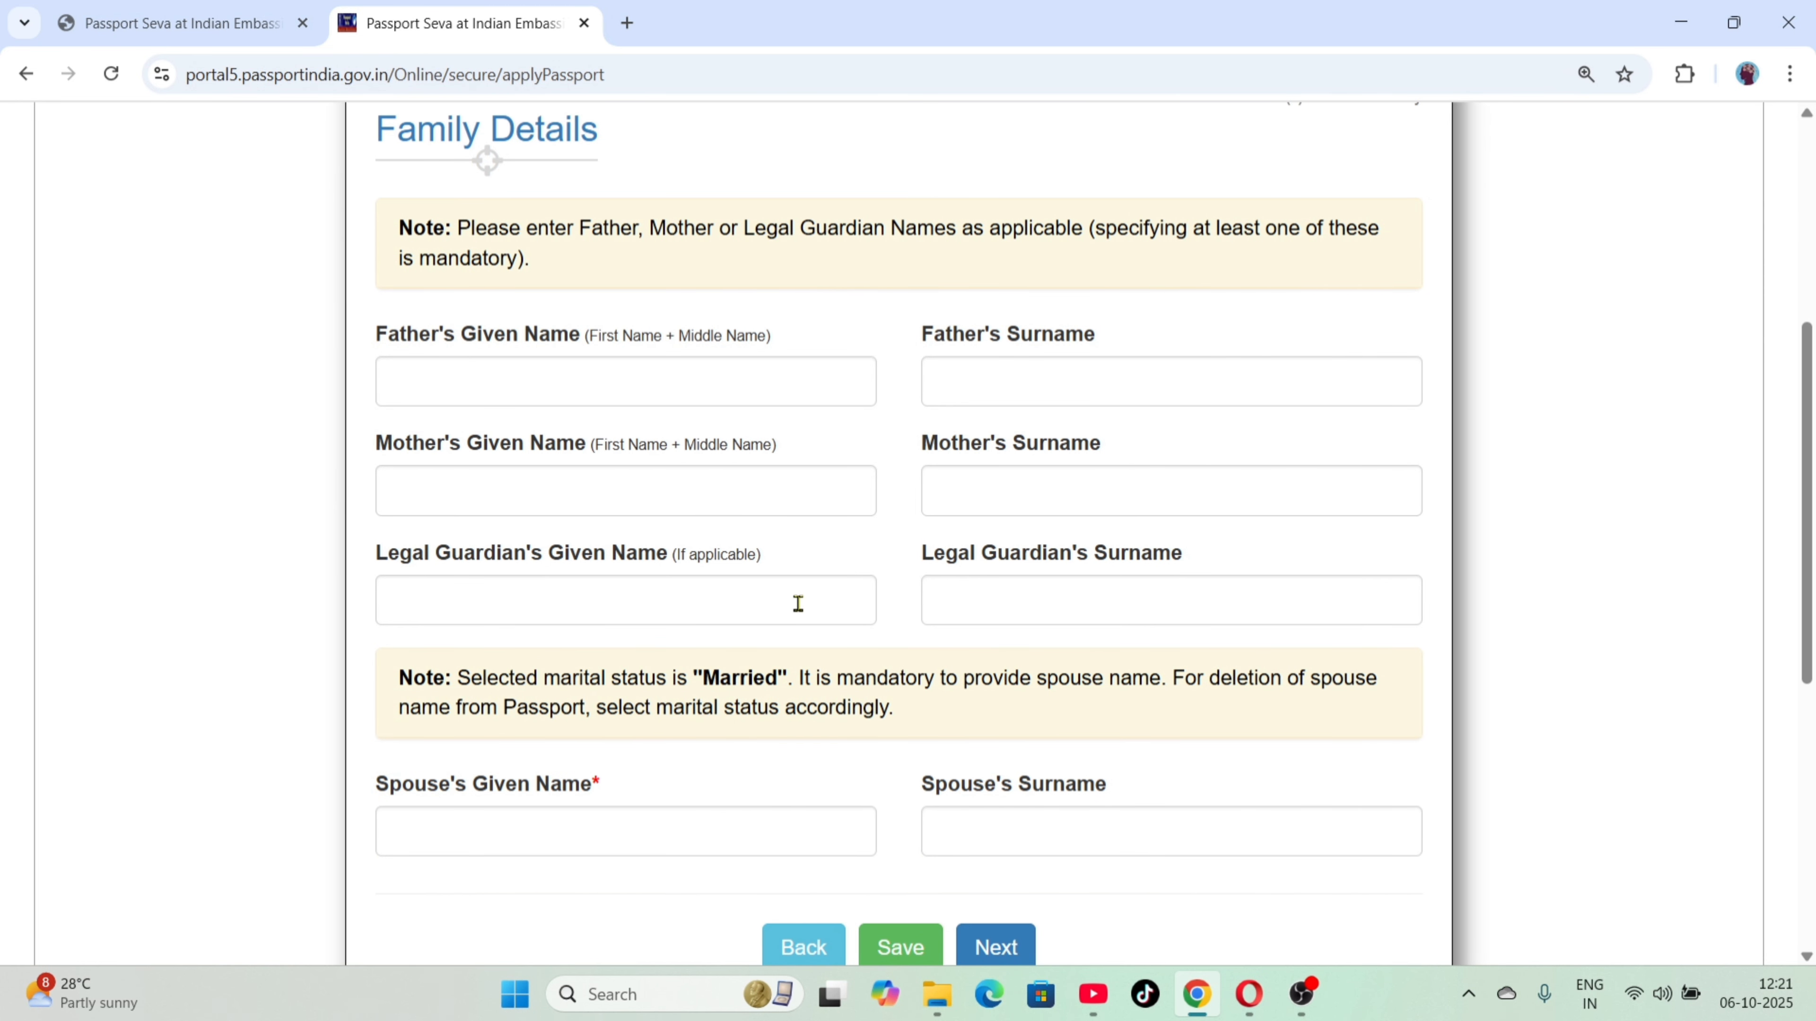
pyautogui.scroll(-2, 740, 617)
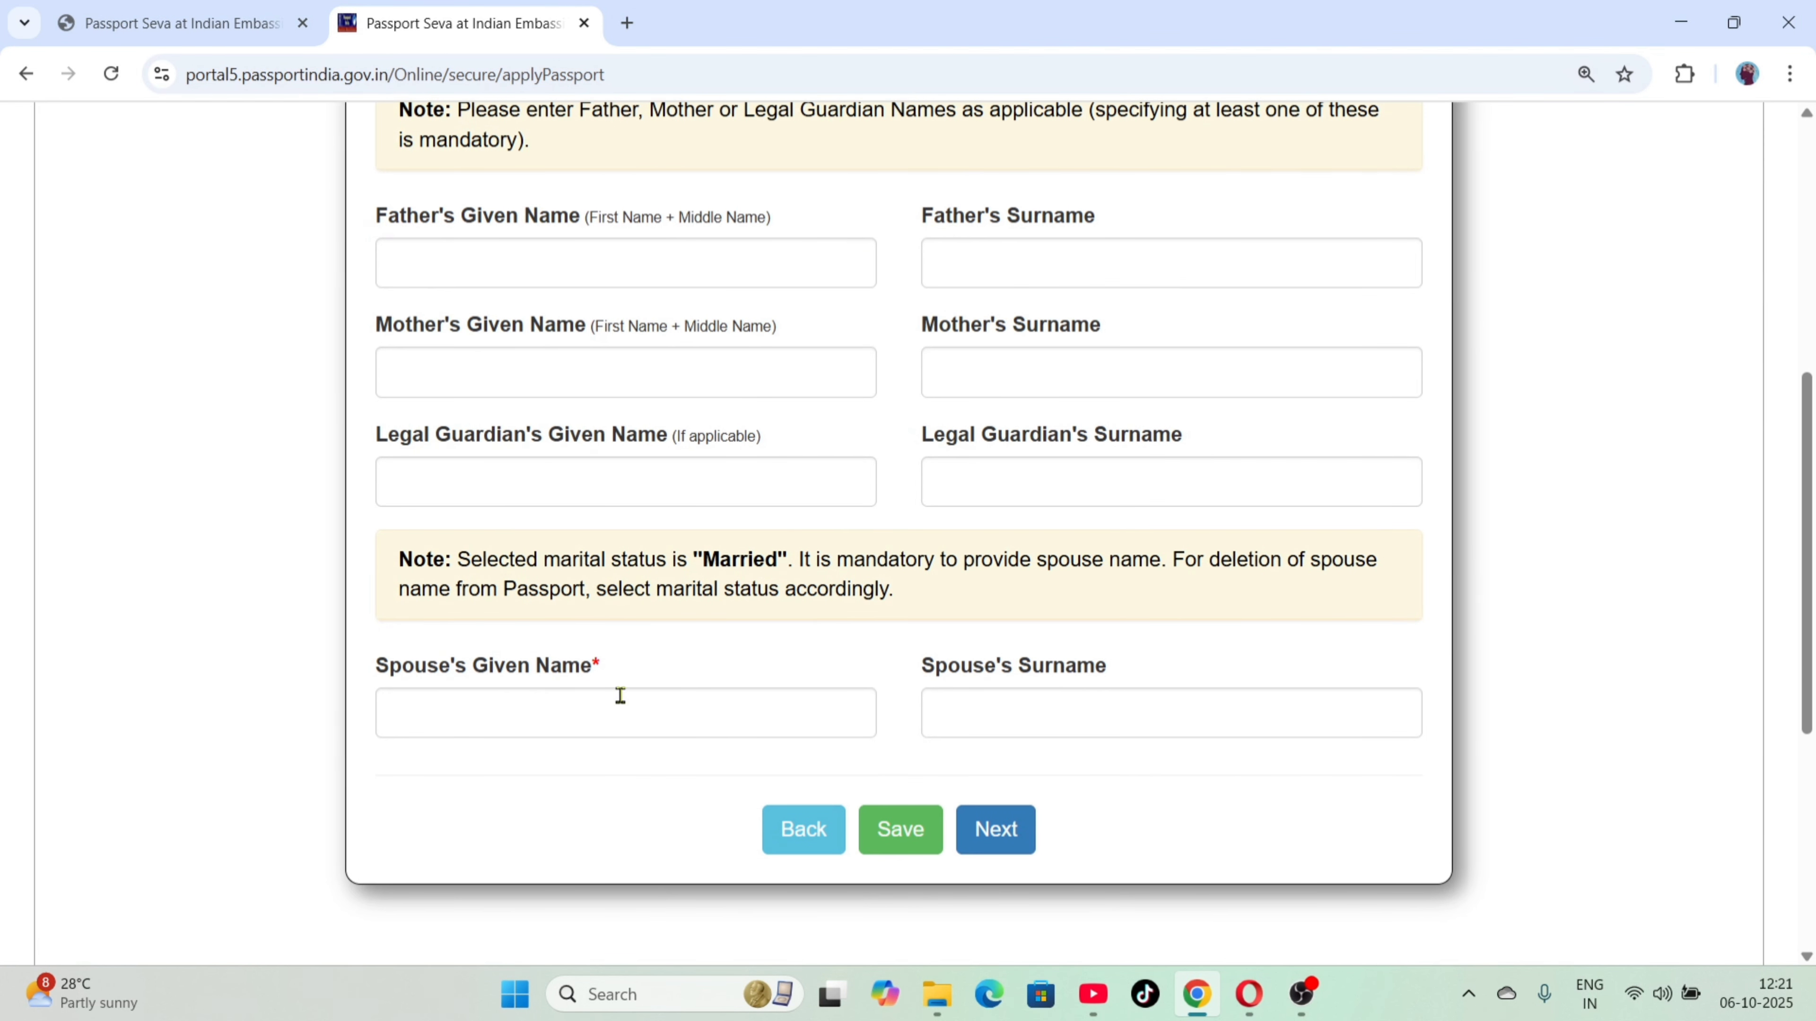
pyautogui.scroll(-2, 620, 695)
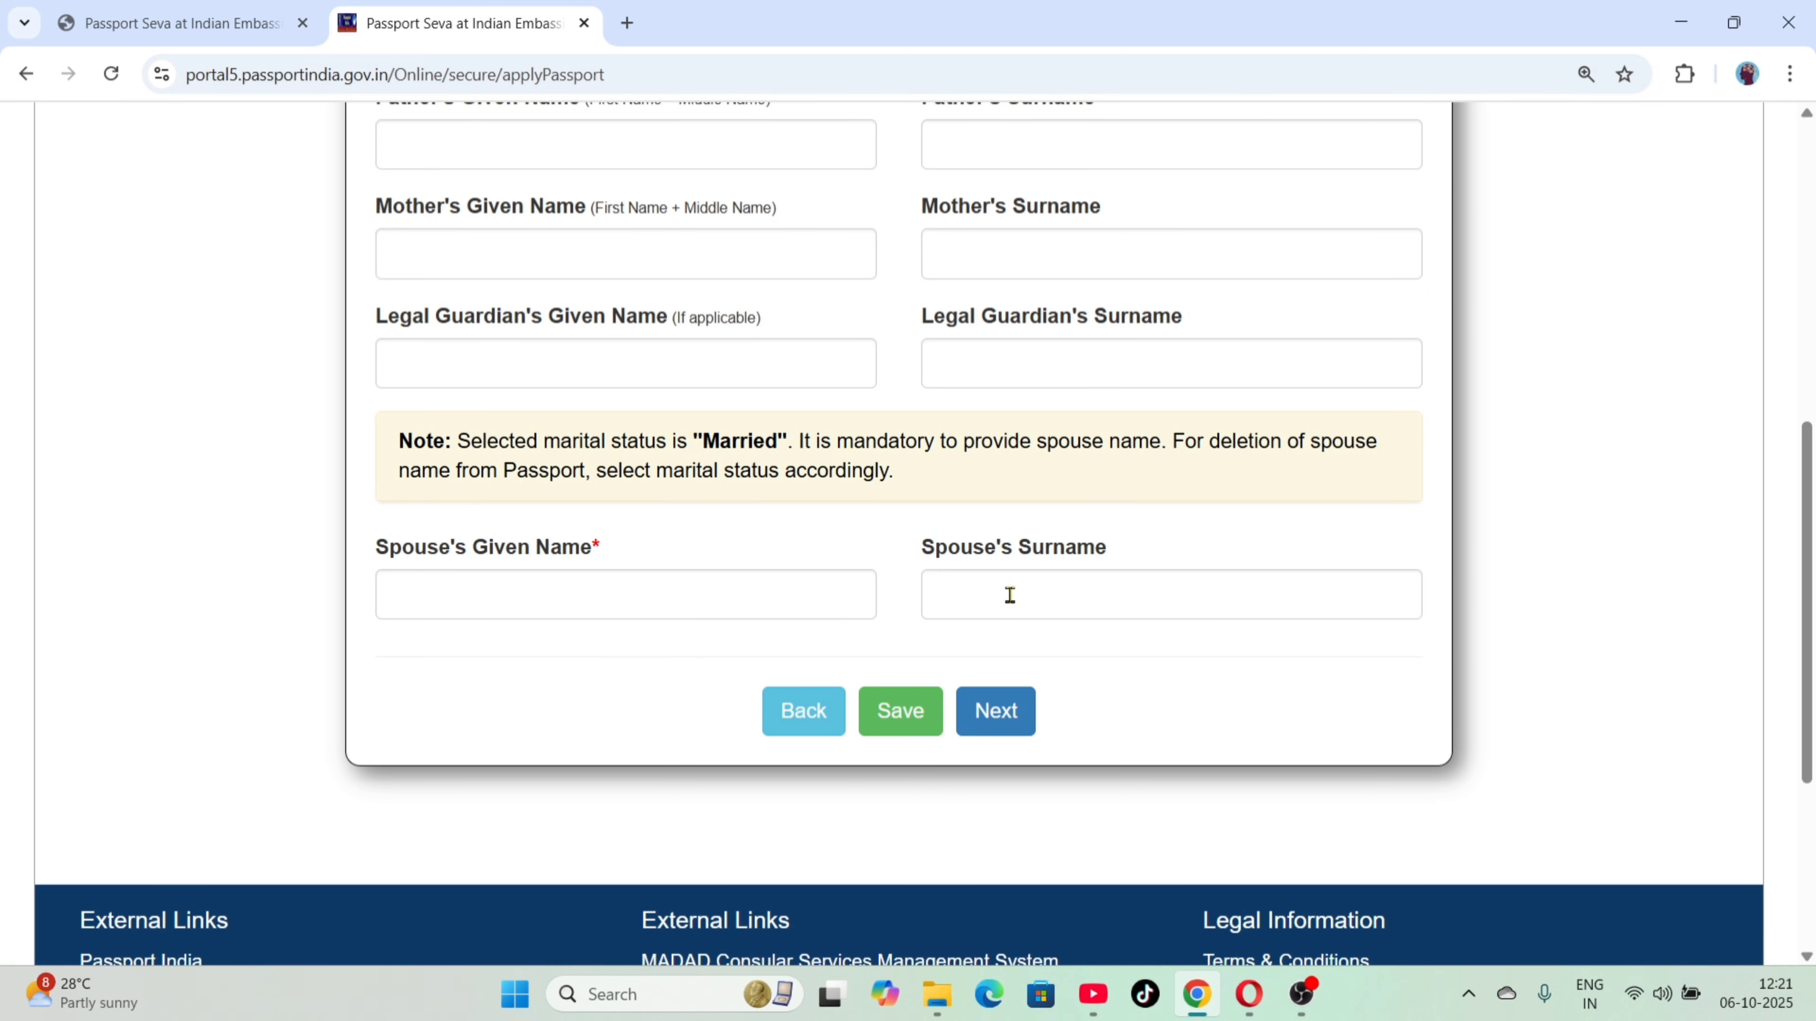
pyautogui.scroll(-2, 438, 568)
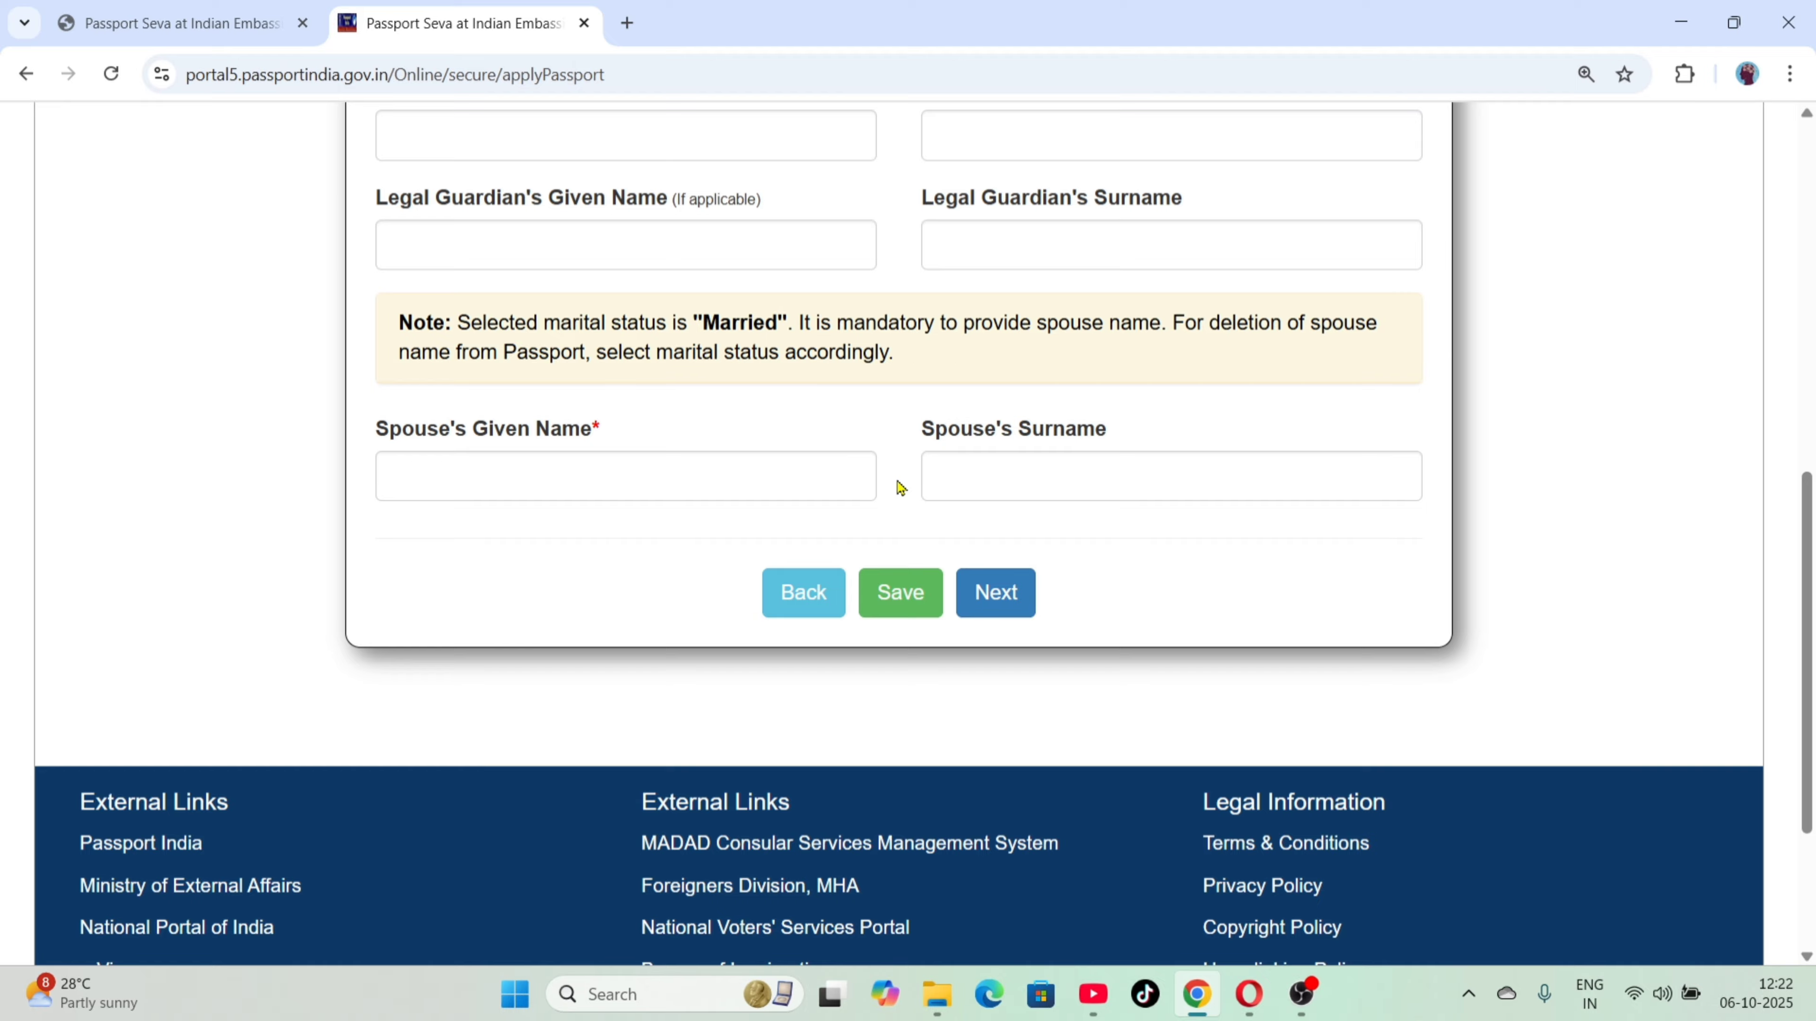
pyautogui.click(997, 598)
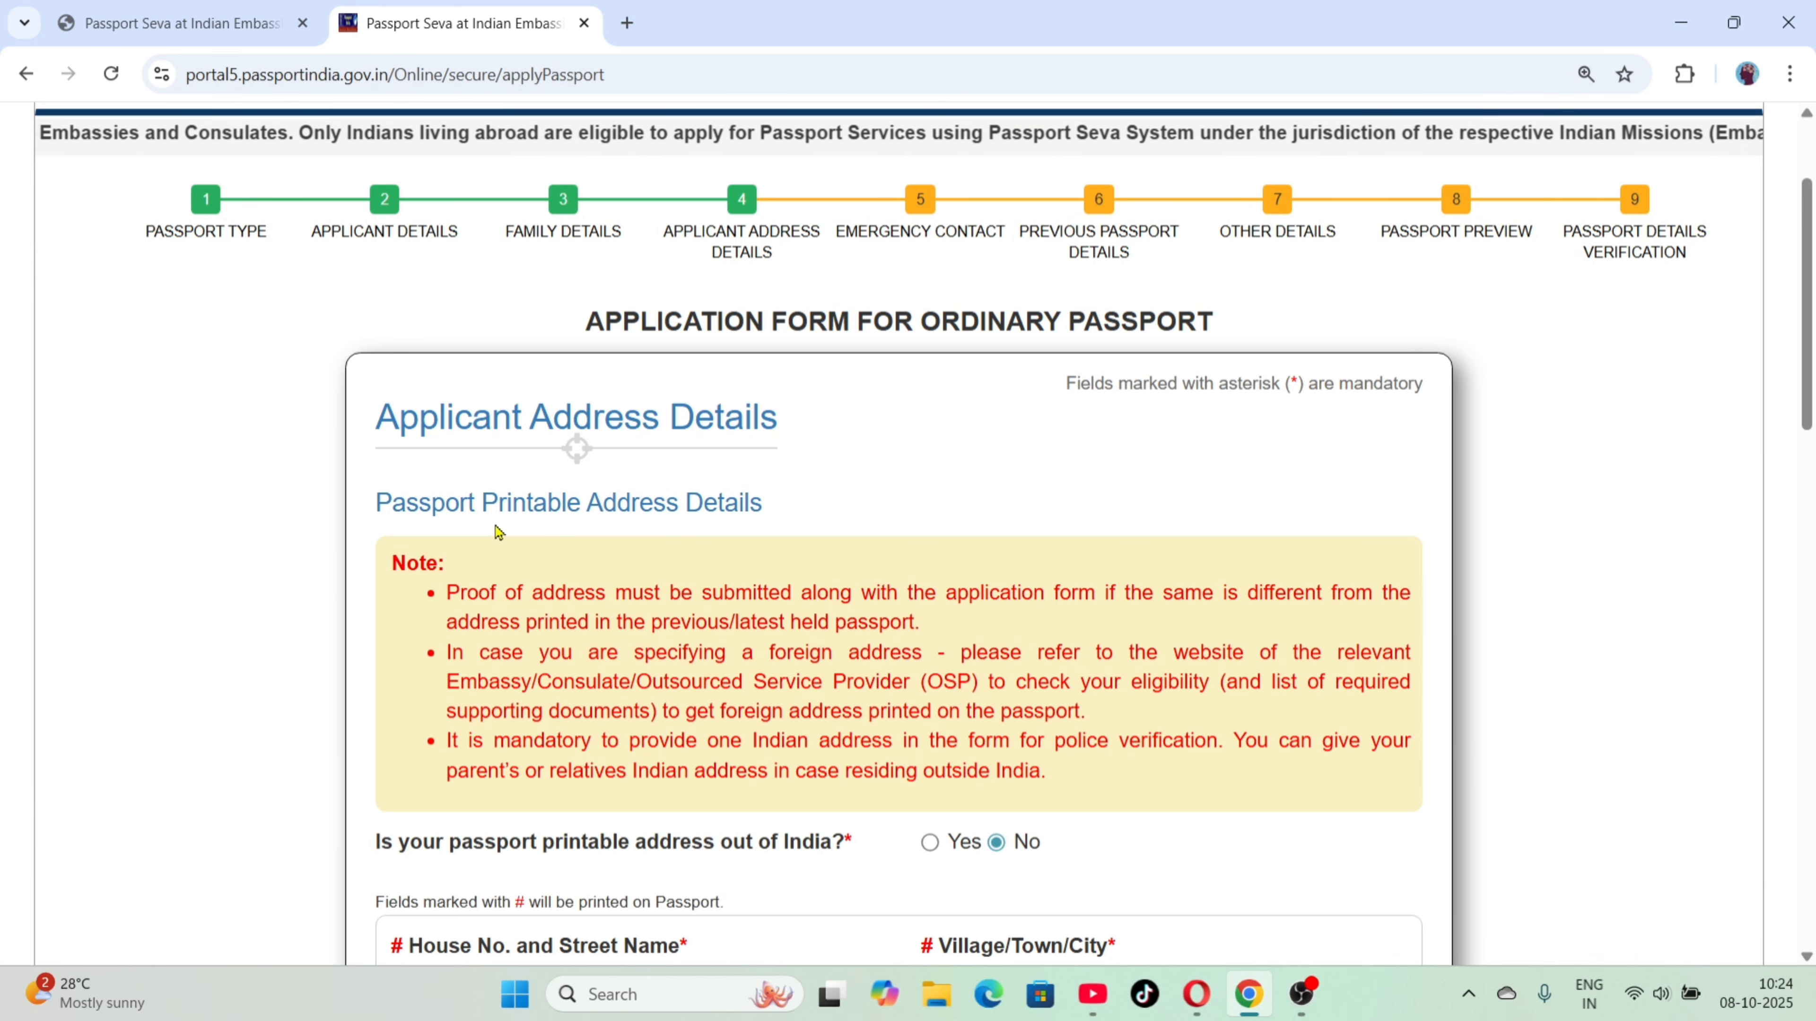
# Try marking the passport printable address as out of India, look at the Region/Country list, and set the answer back to No
pyautogui.scroll(-10, 745, 532)
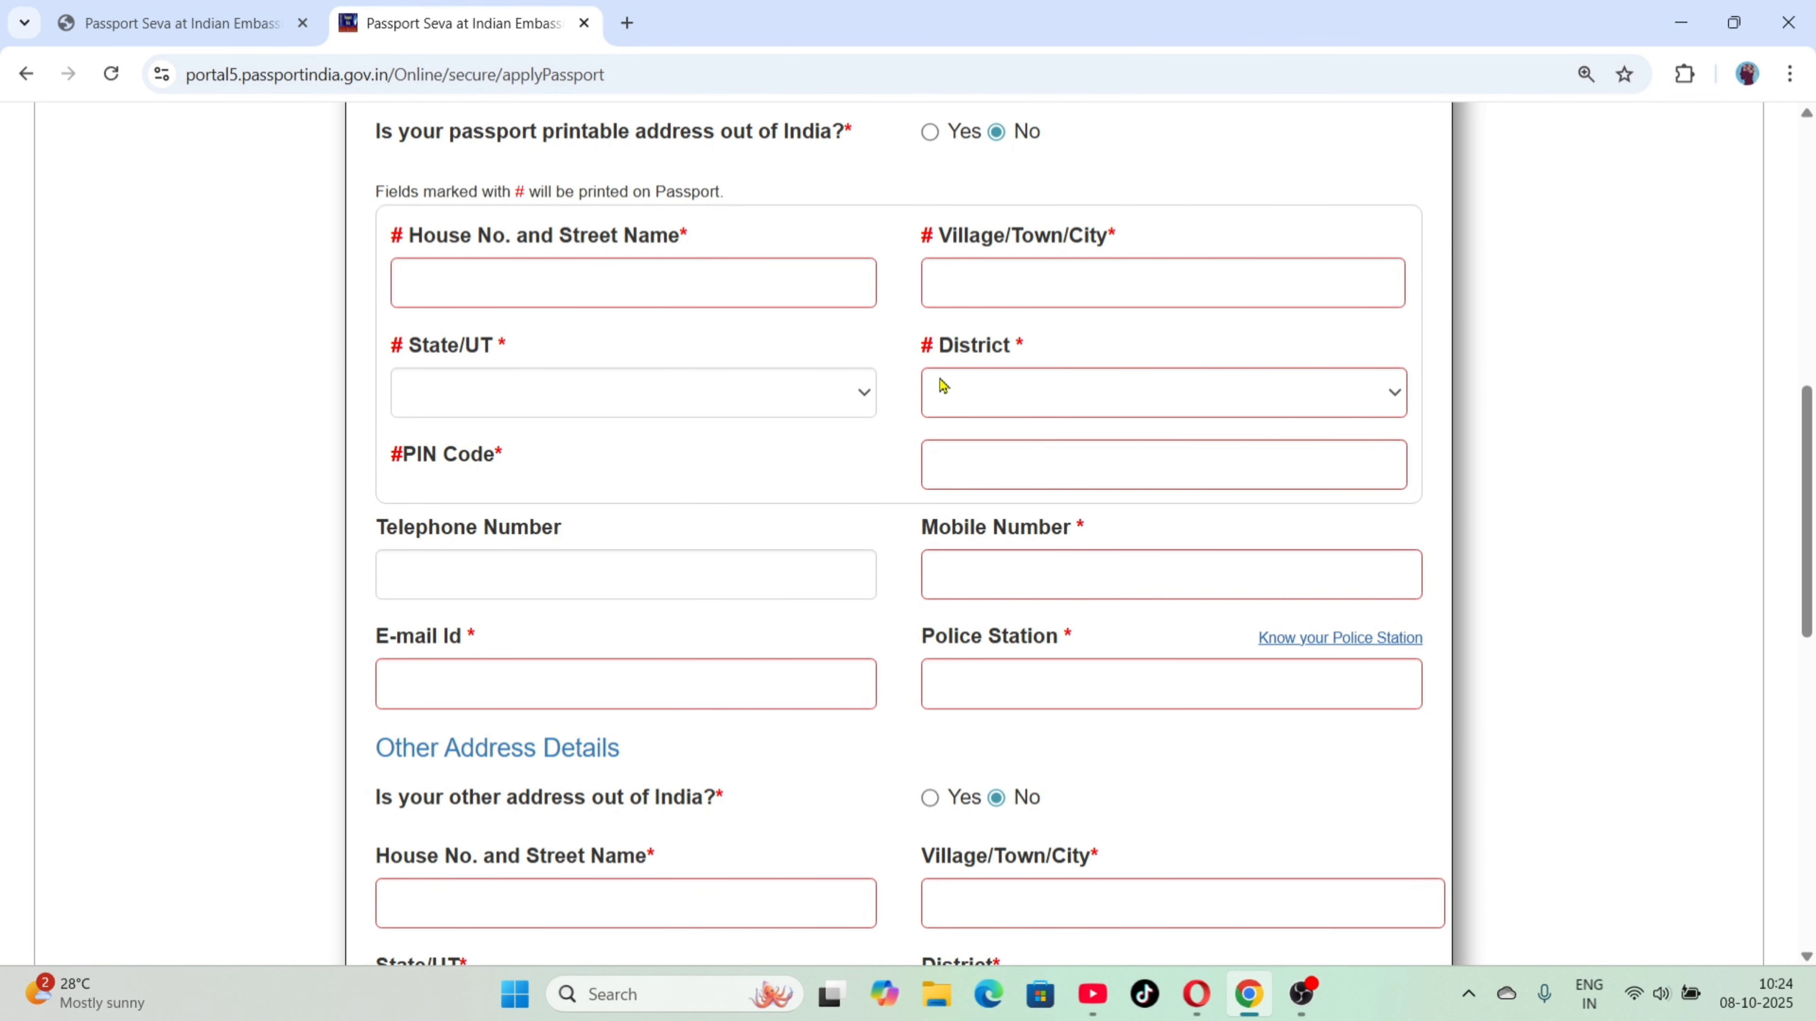
pyautogui.scroll(2, 942, 386)
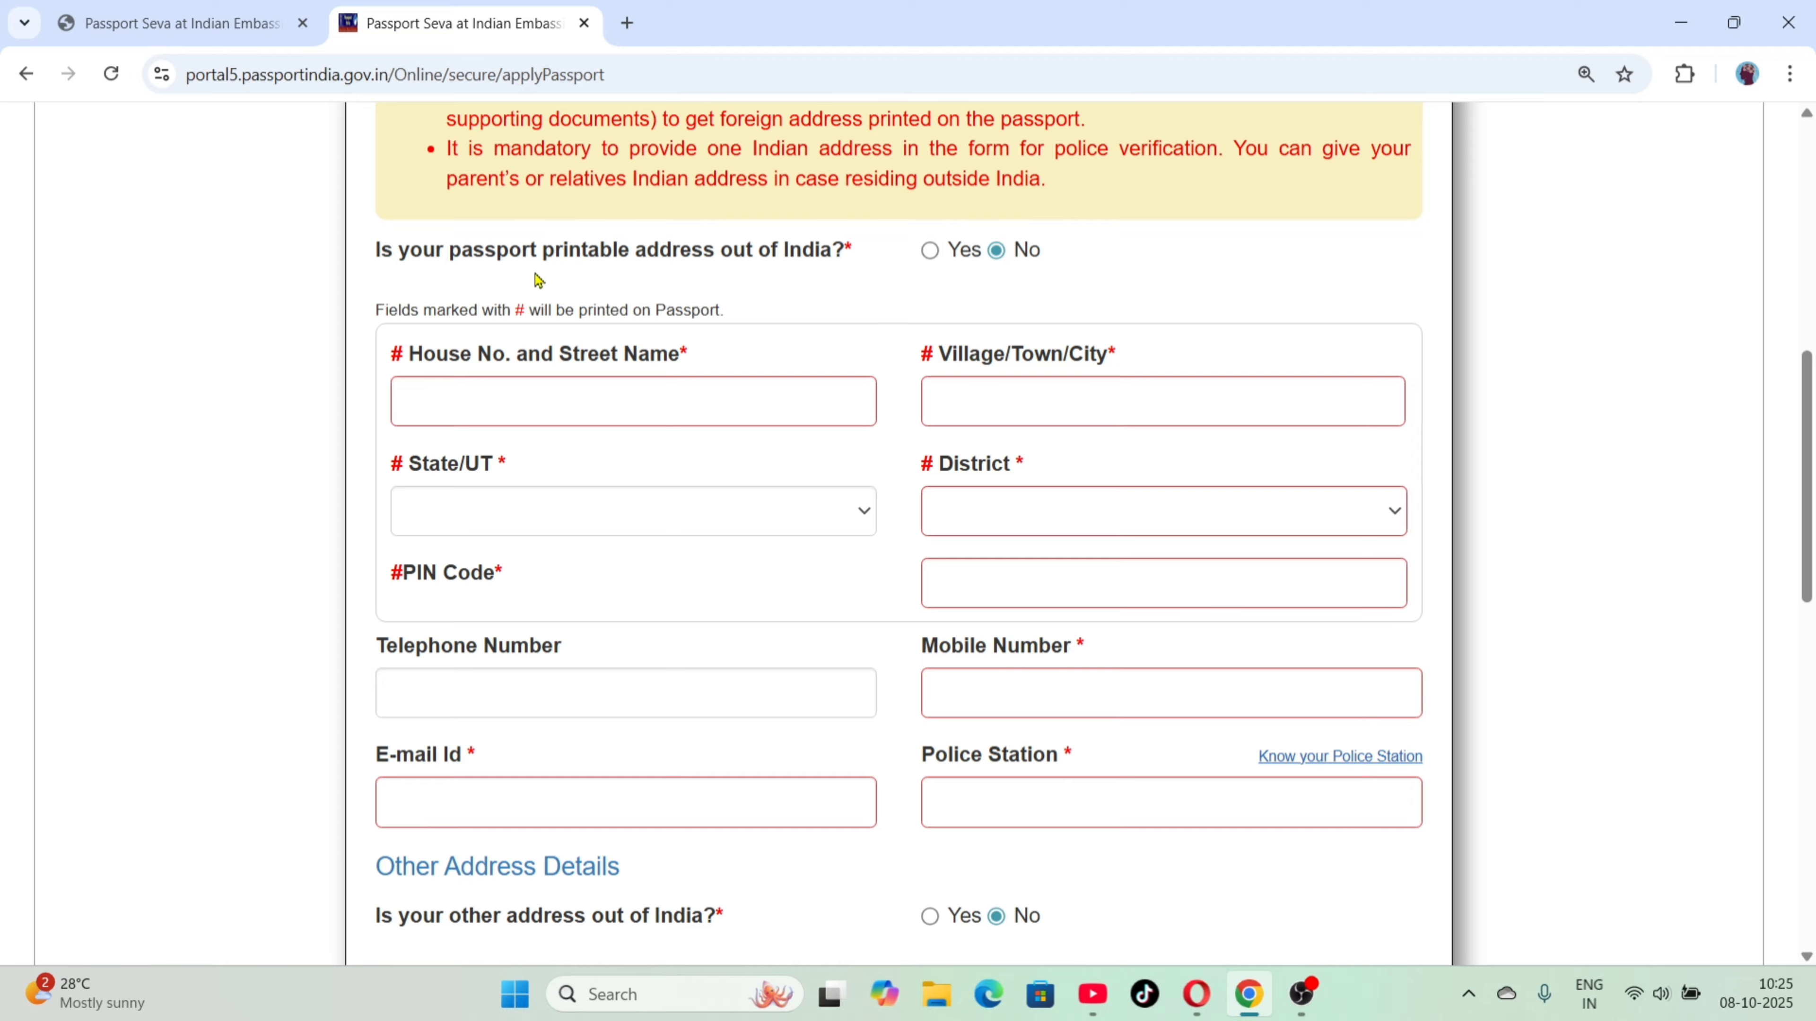
pyautogui.click(934, 261)
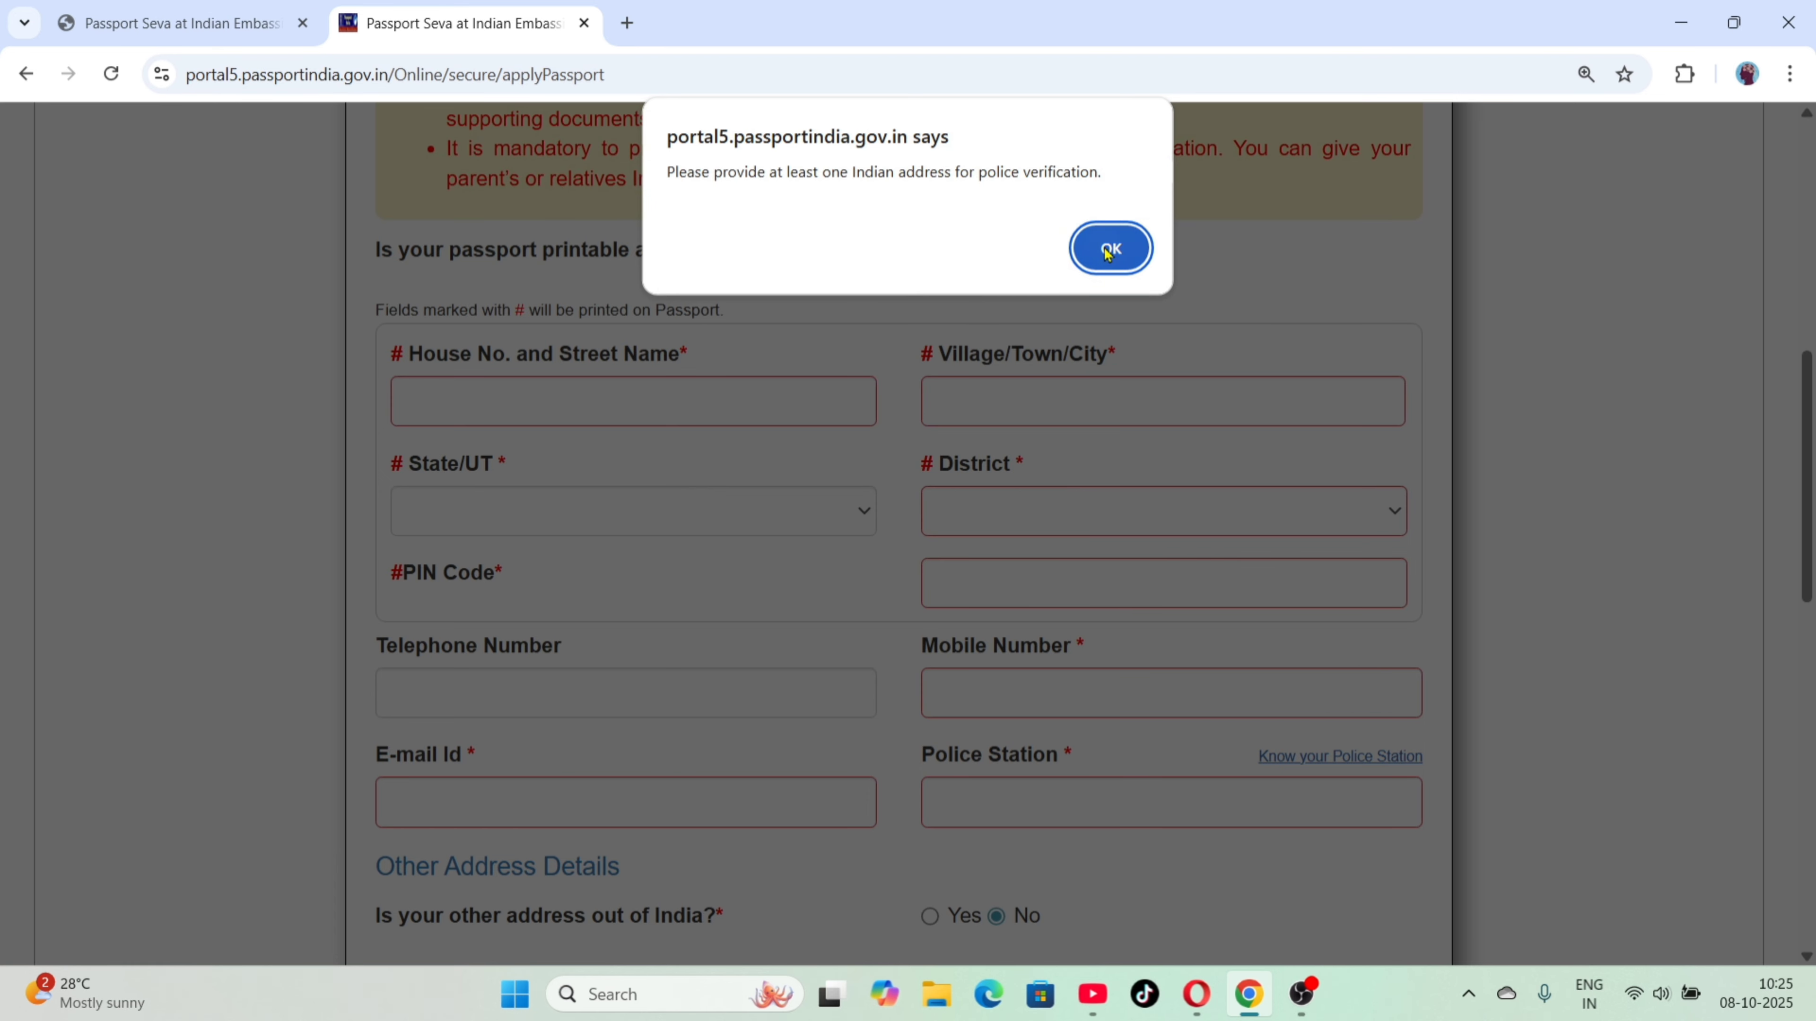
pyautogui.click(1108, 247)
pyautogui.click(964, 342)
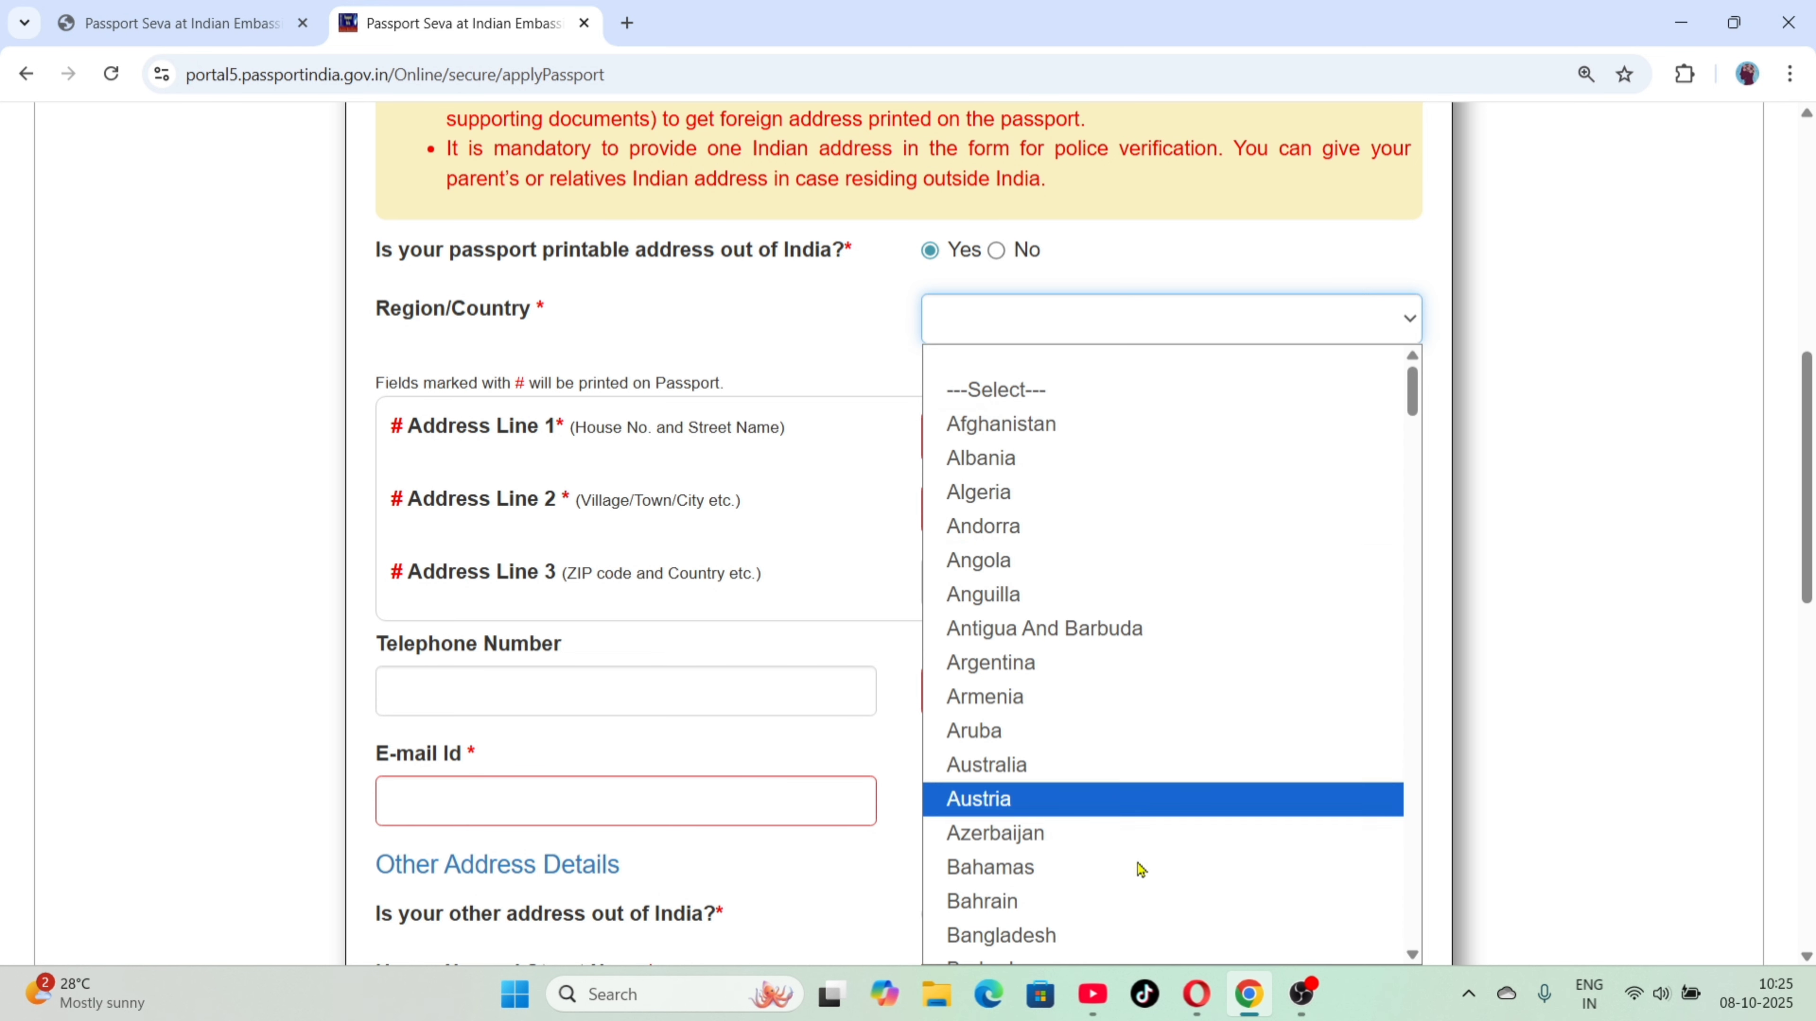
pyautogui.scroll(-1, 966, 383)
pyautogui.click(860, 339)
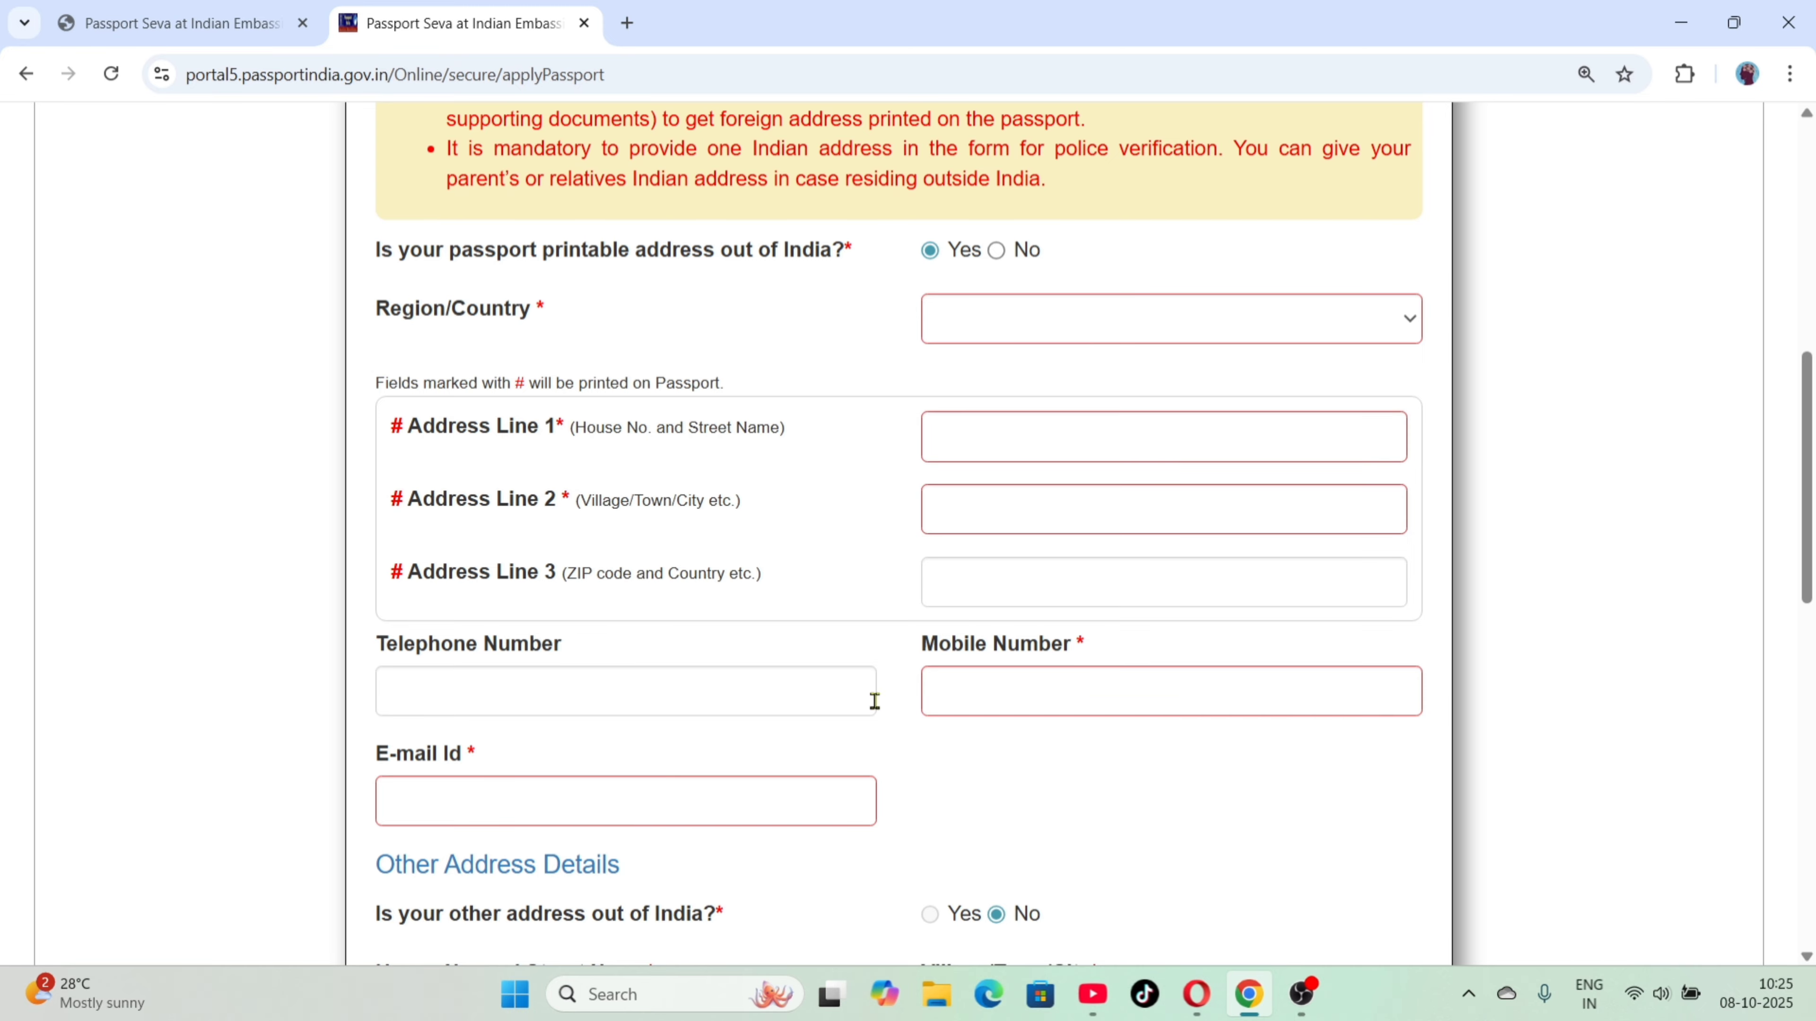
pyautogui.click(998, 252)
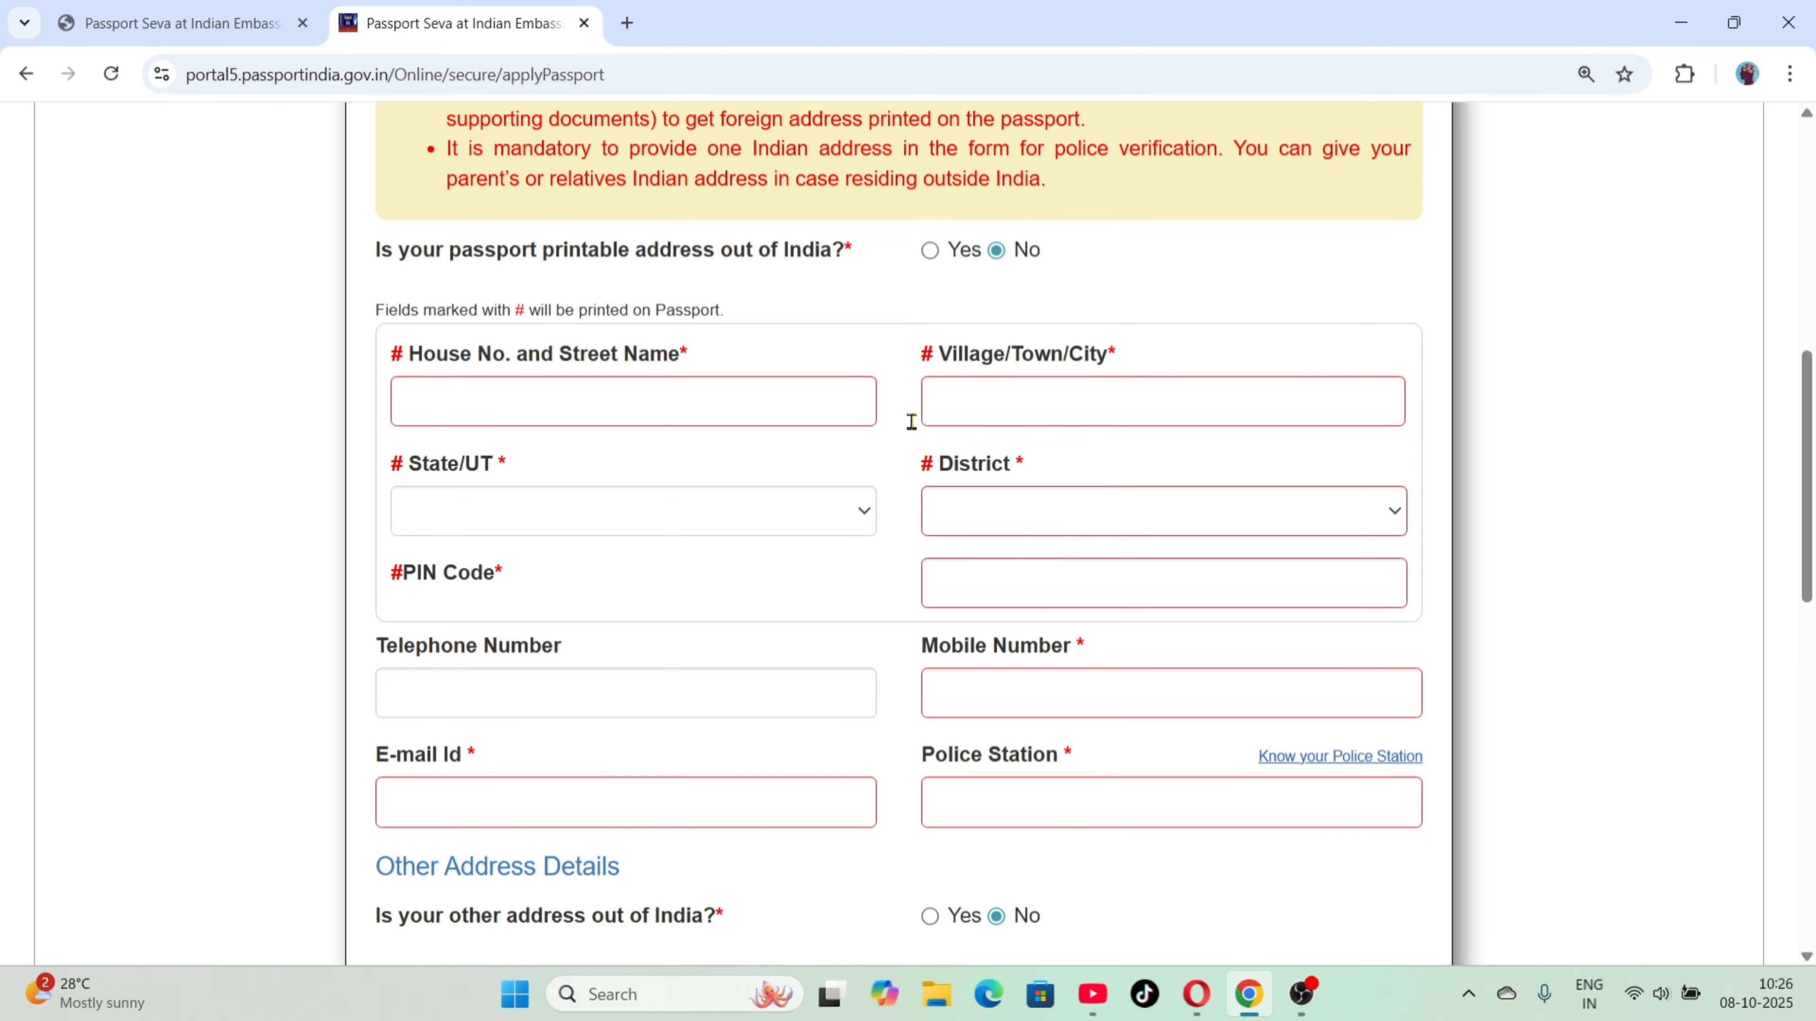
# Answer Yes to whether the other address is out of India
pyautogui.scroll(-1, 1024, 753)
pyautogui.scroll(-5, 1024, 753)
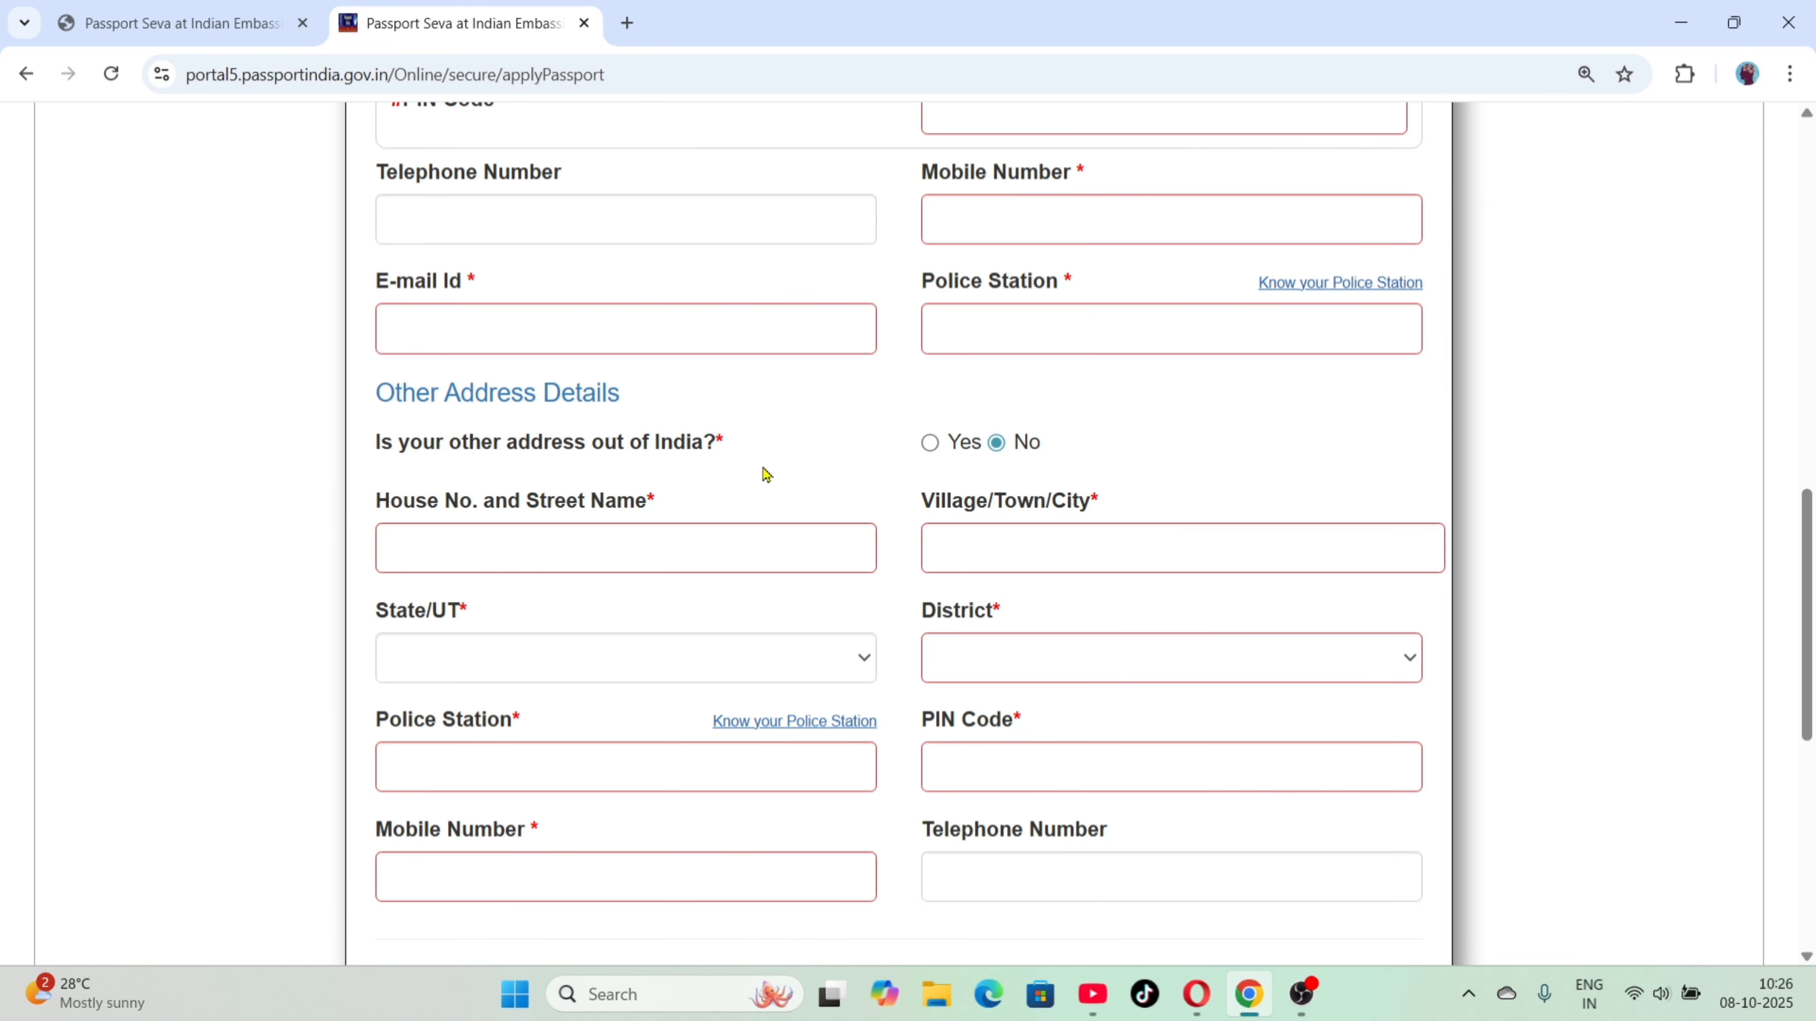
pyautogui.click(930, 444)
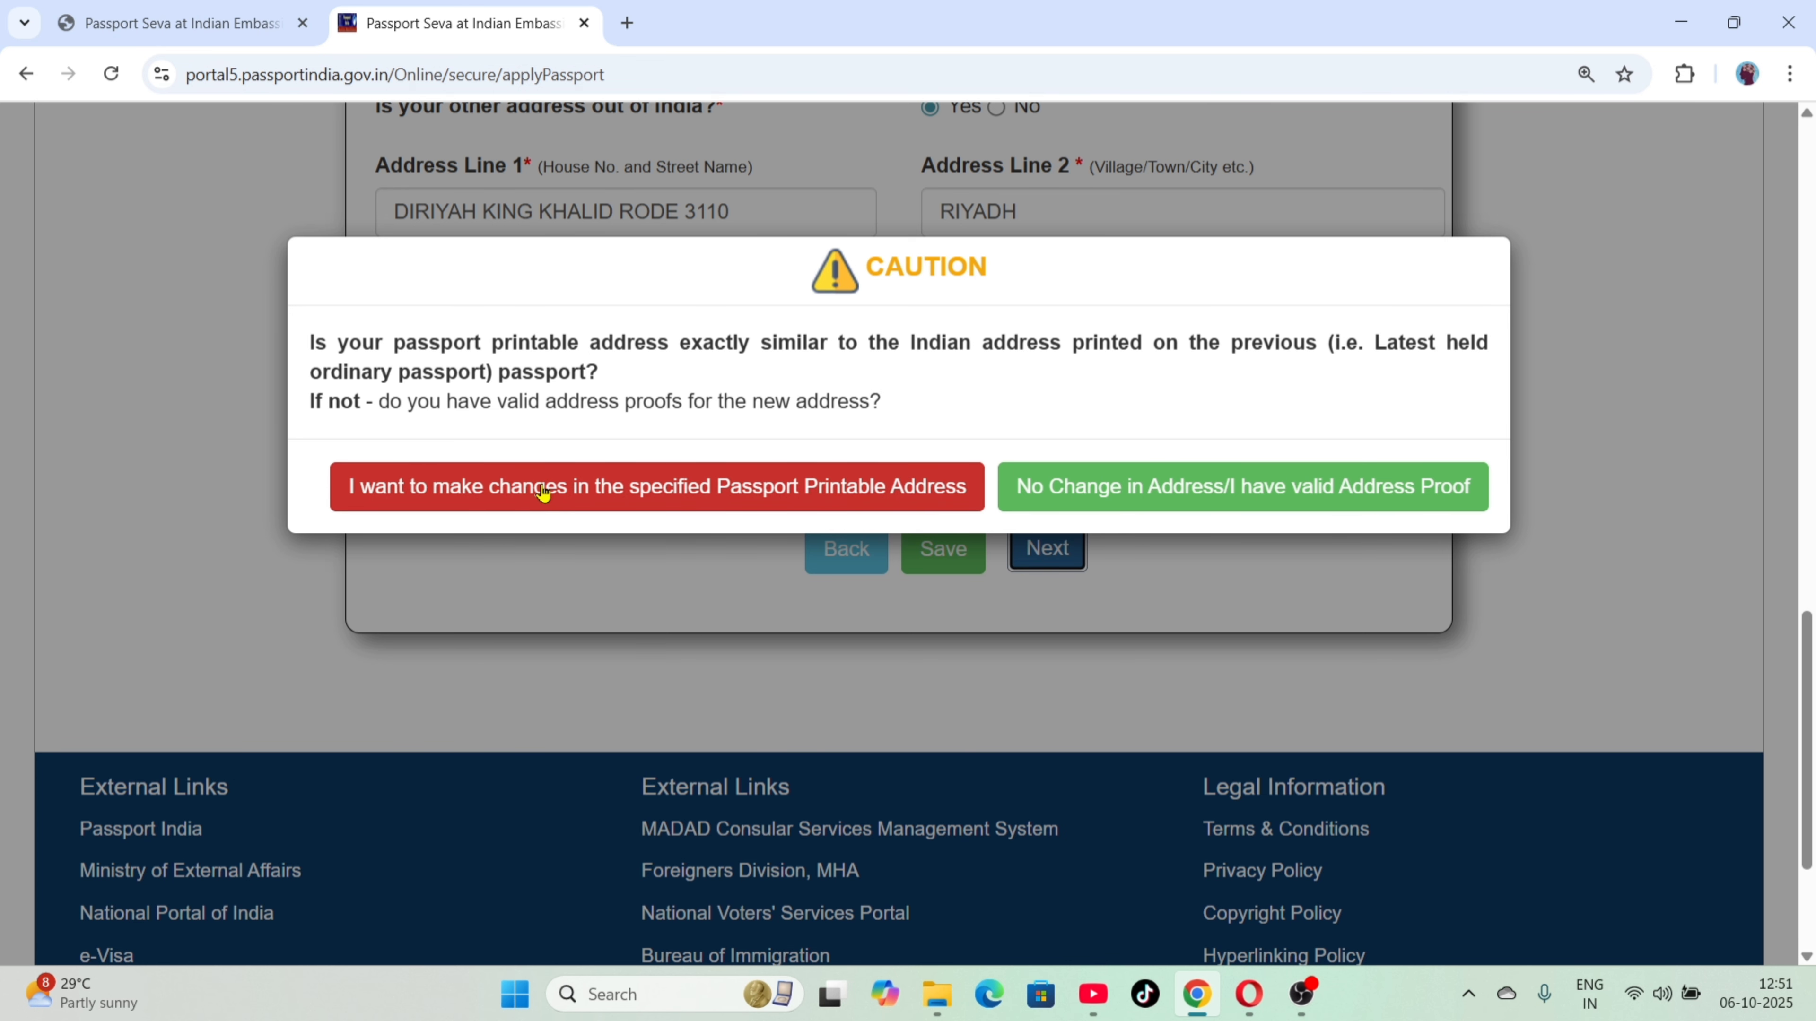
# Declare No Change in Address/I have valid Address Proof and continue past the Emergency Contact Details page
pyautogui.click(1144, 495)
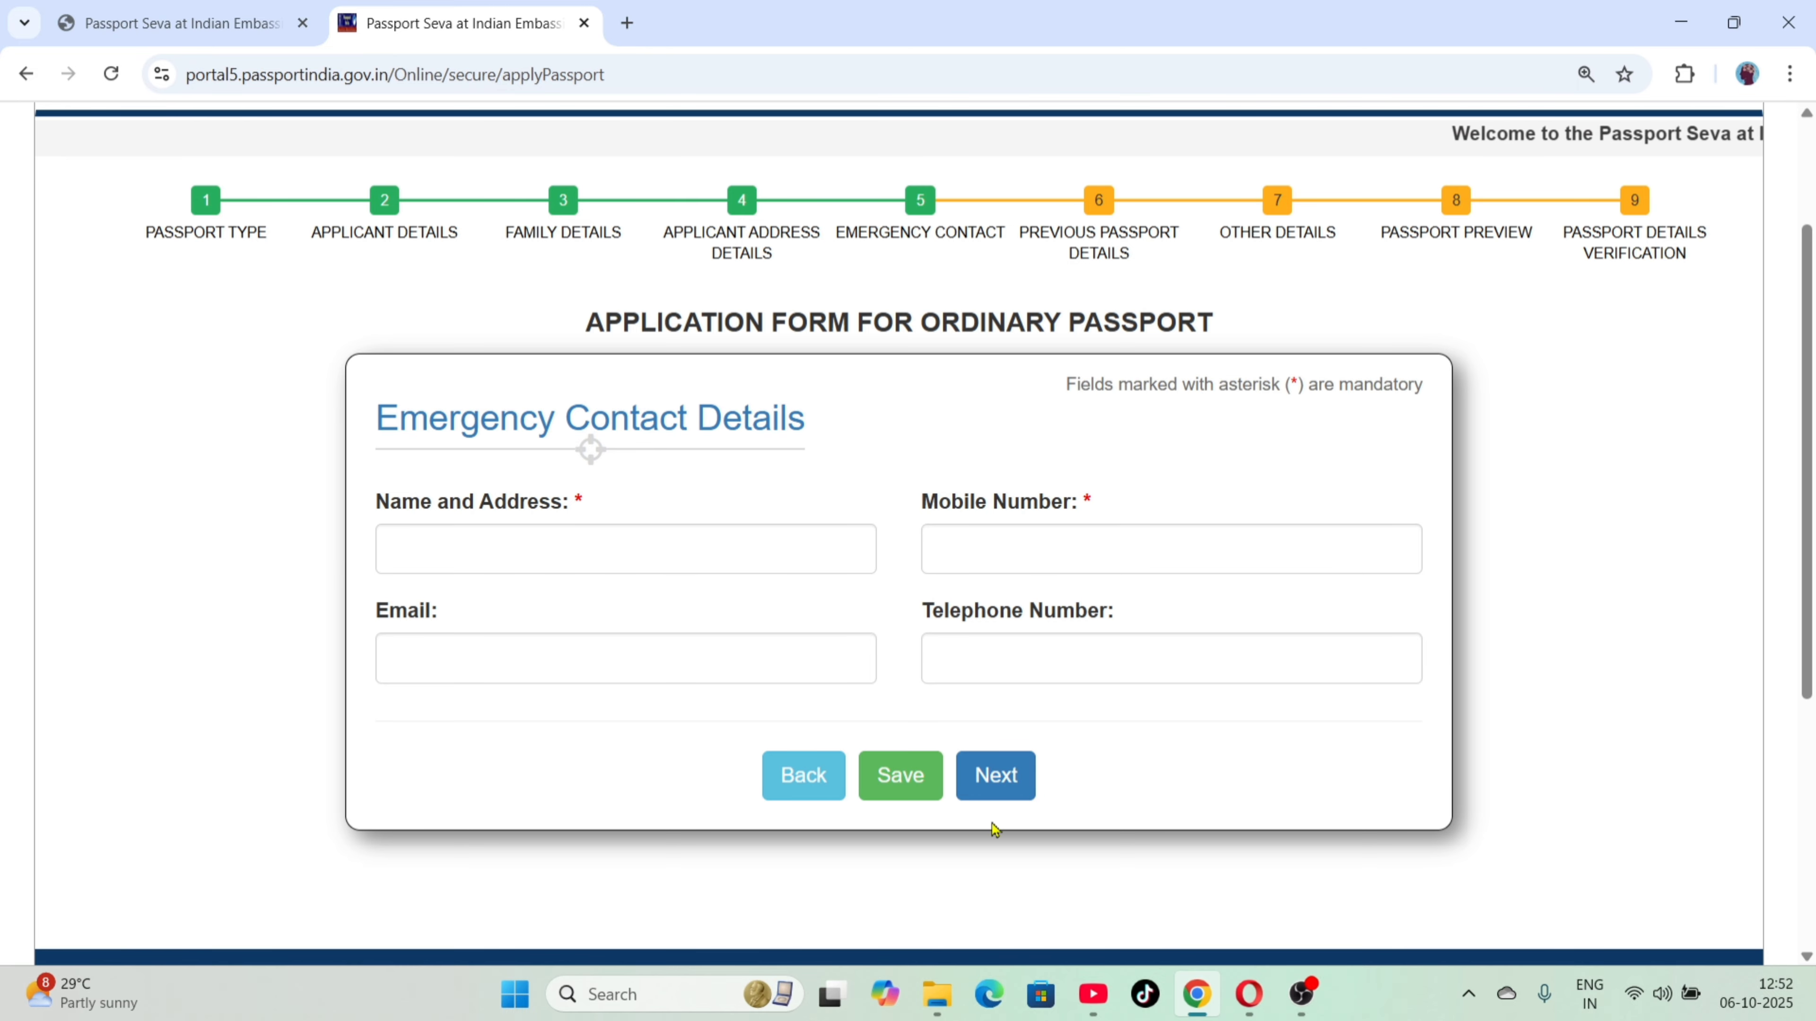
pyautogui.click(1025, 796)
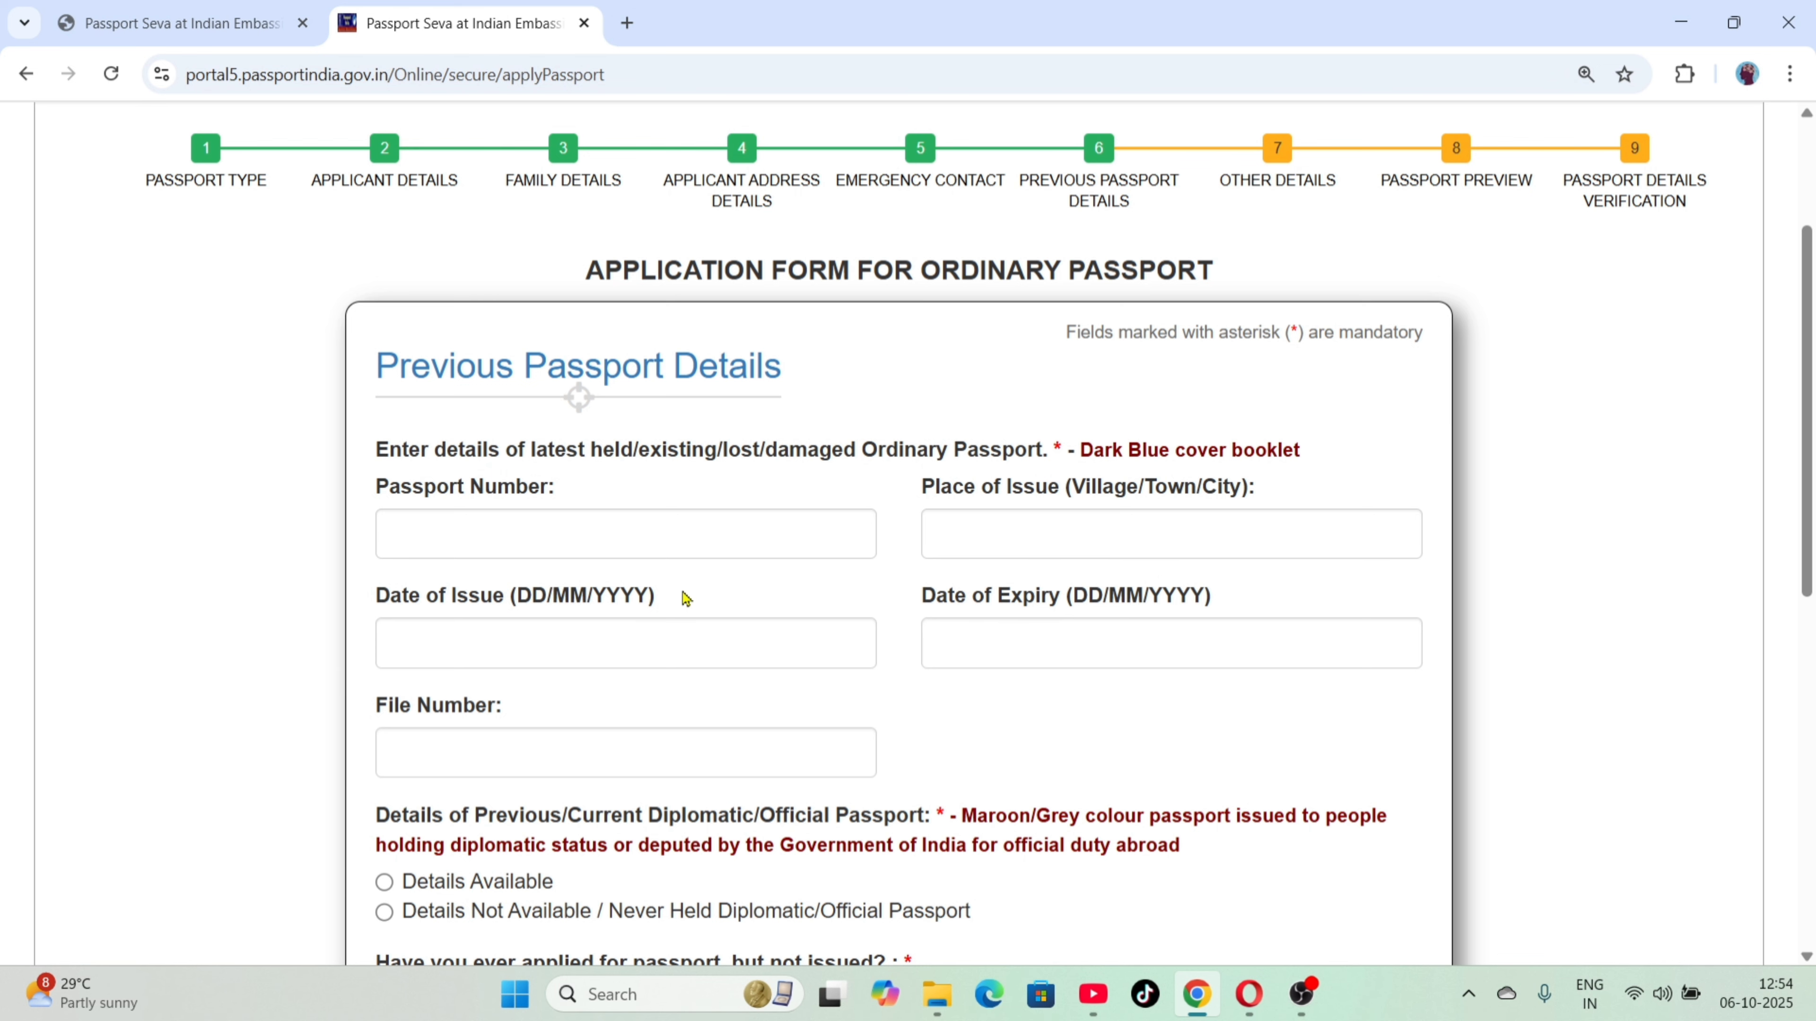
# Mark the diplomatic passport as Details Not Available / Never Held, answer No to applied but not issued, and continue to Other Details
pyautogui.scroll(-2, 685, 598)
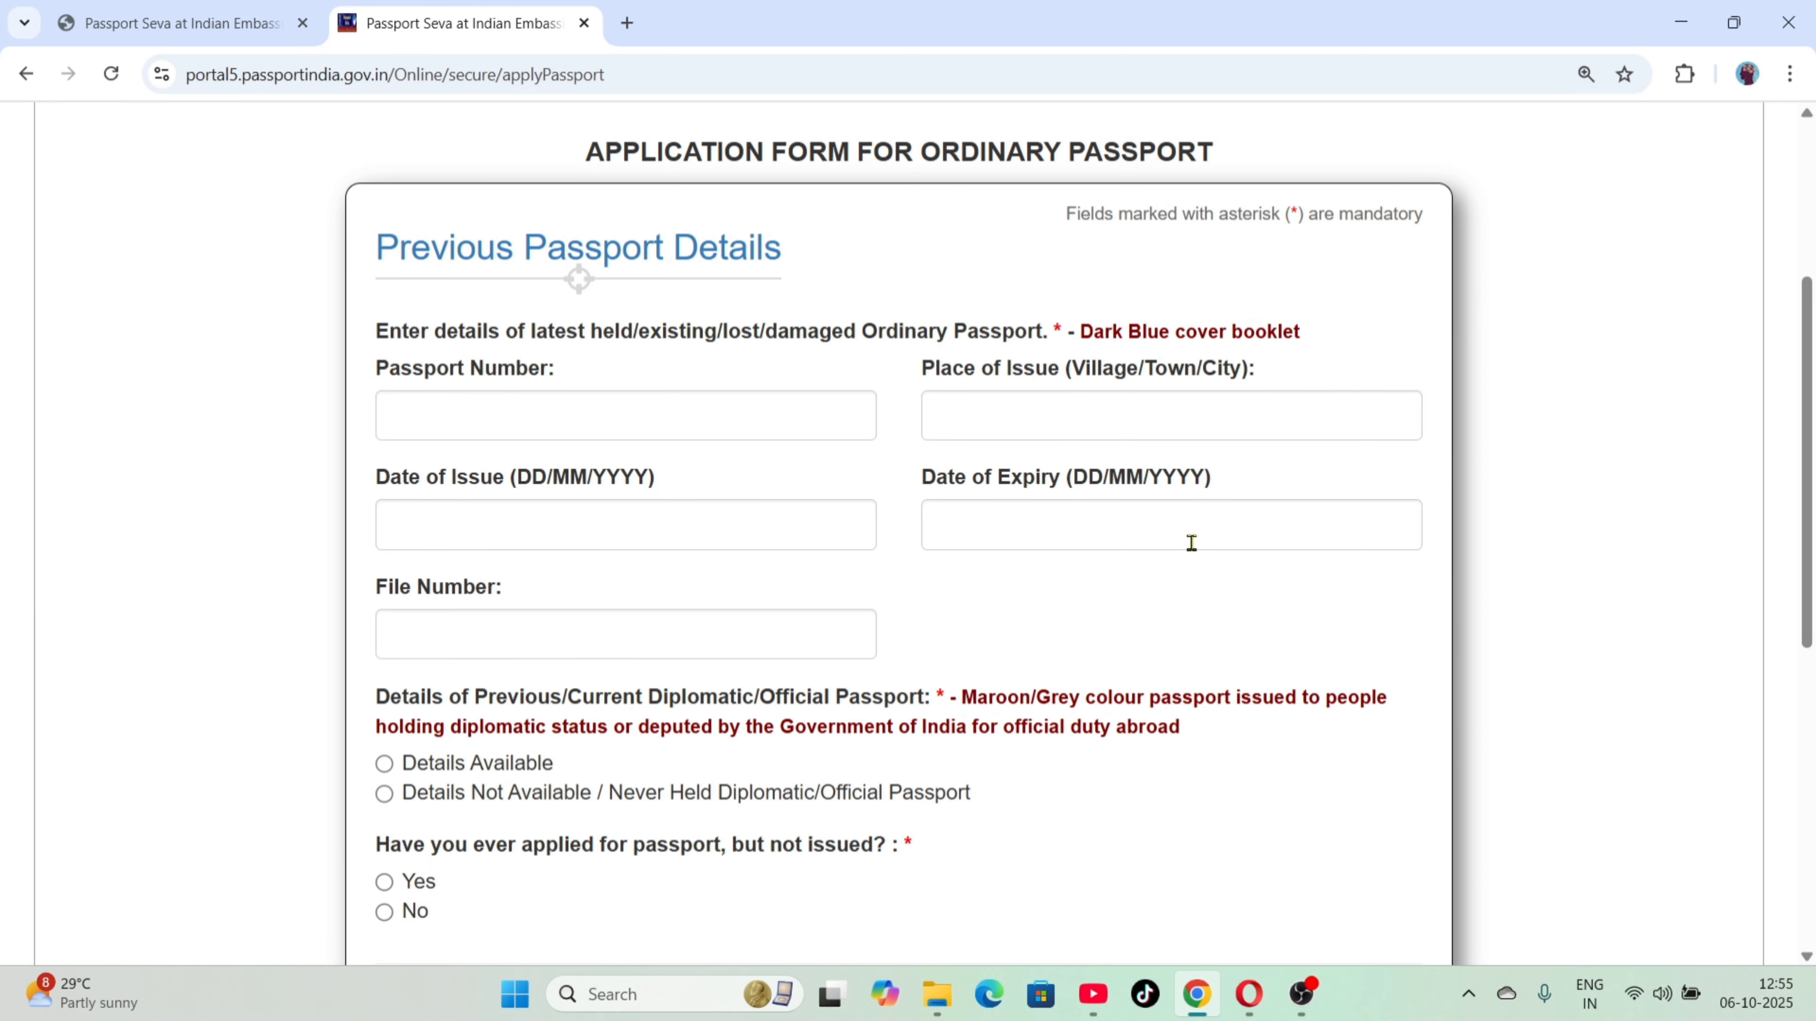
pyautogui.scroll(-3, 1187, 540)
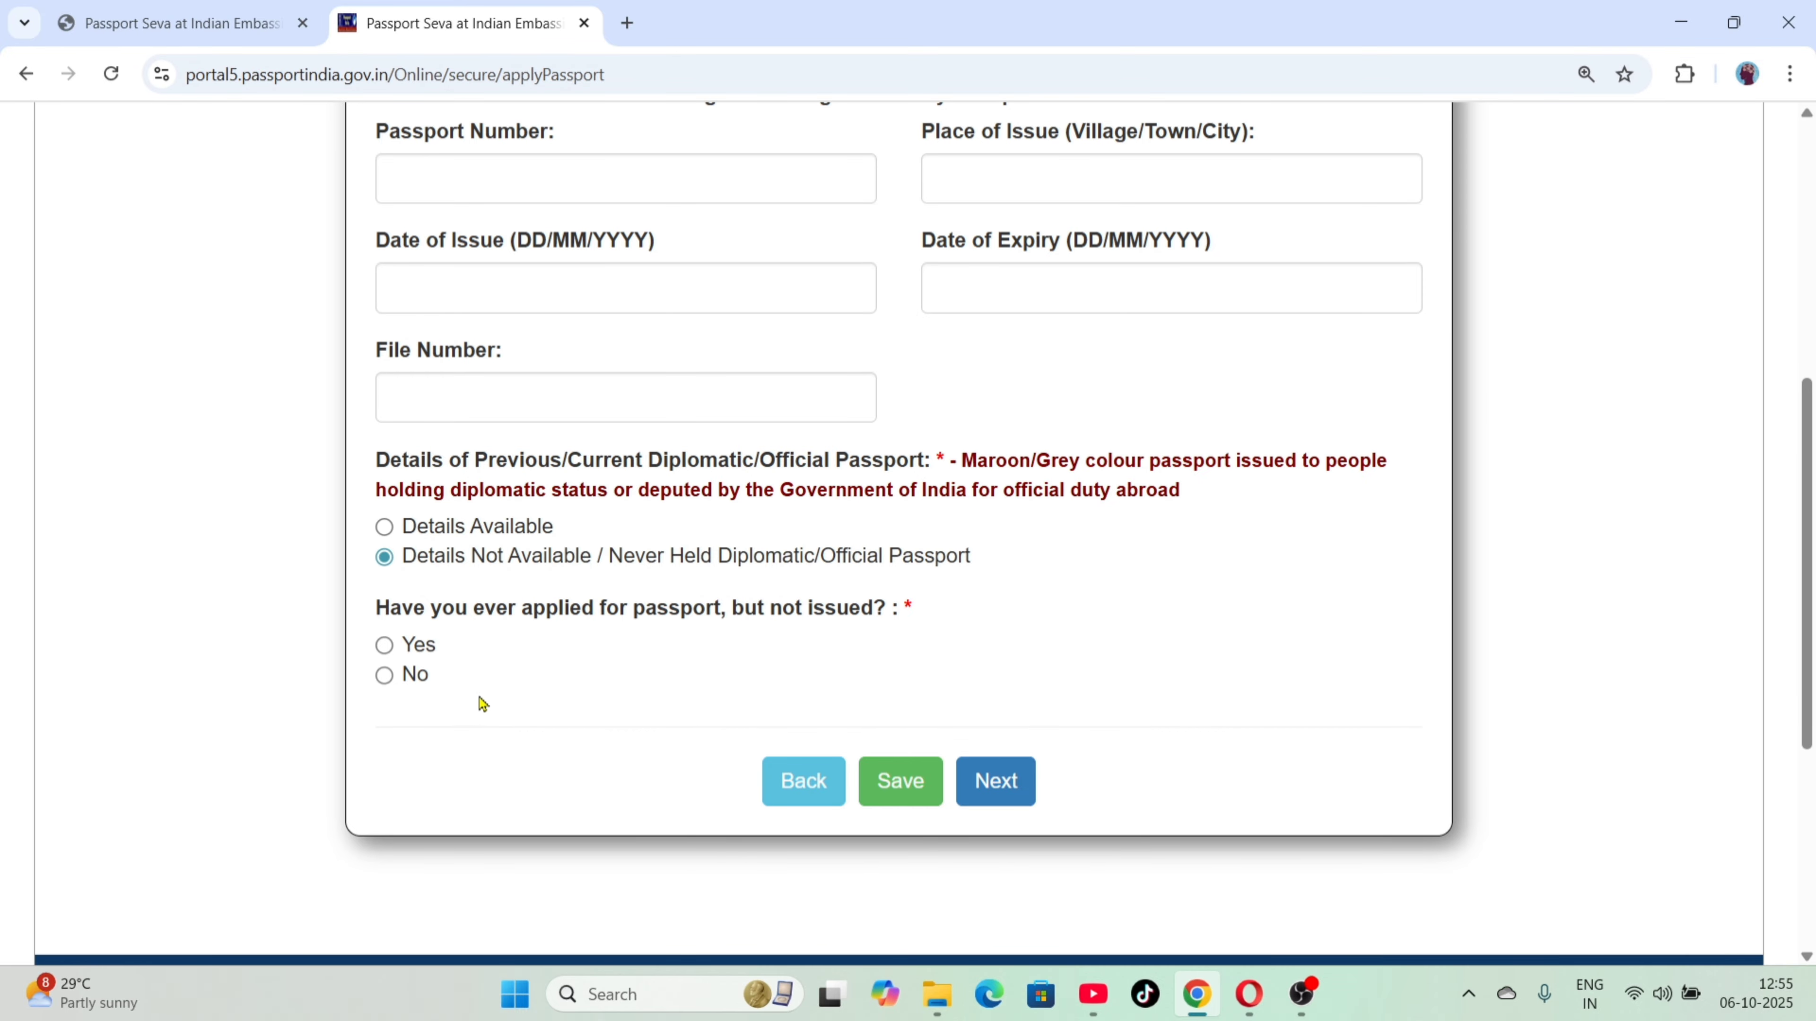
pyautogui.click(386, 680)
pyautogui.scroll(5, 588, 625)
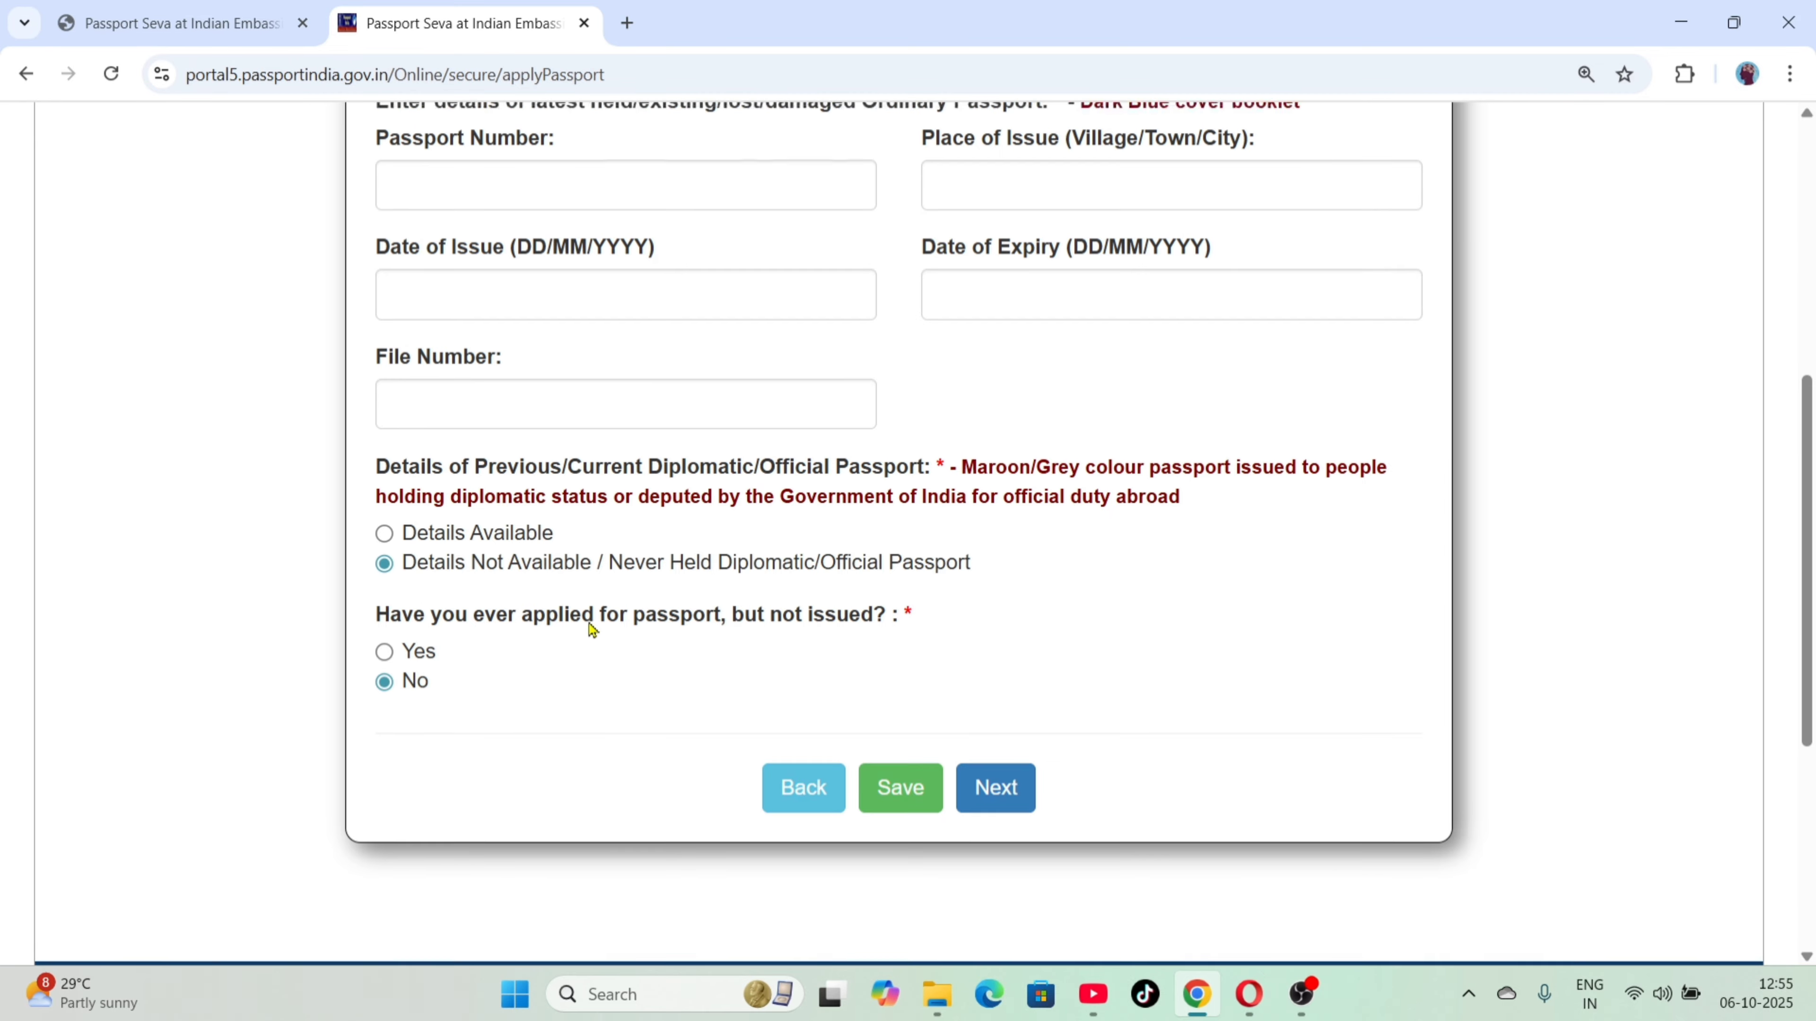
pyautogui.scroll(-8, 922, 813)
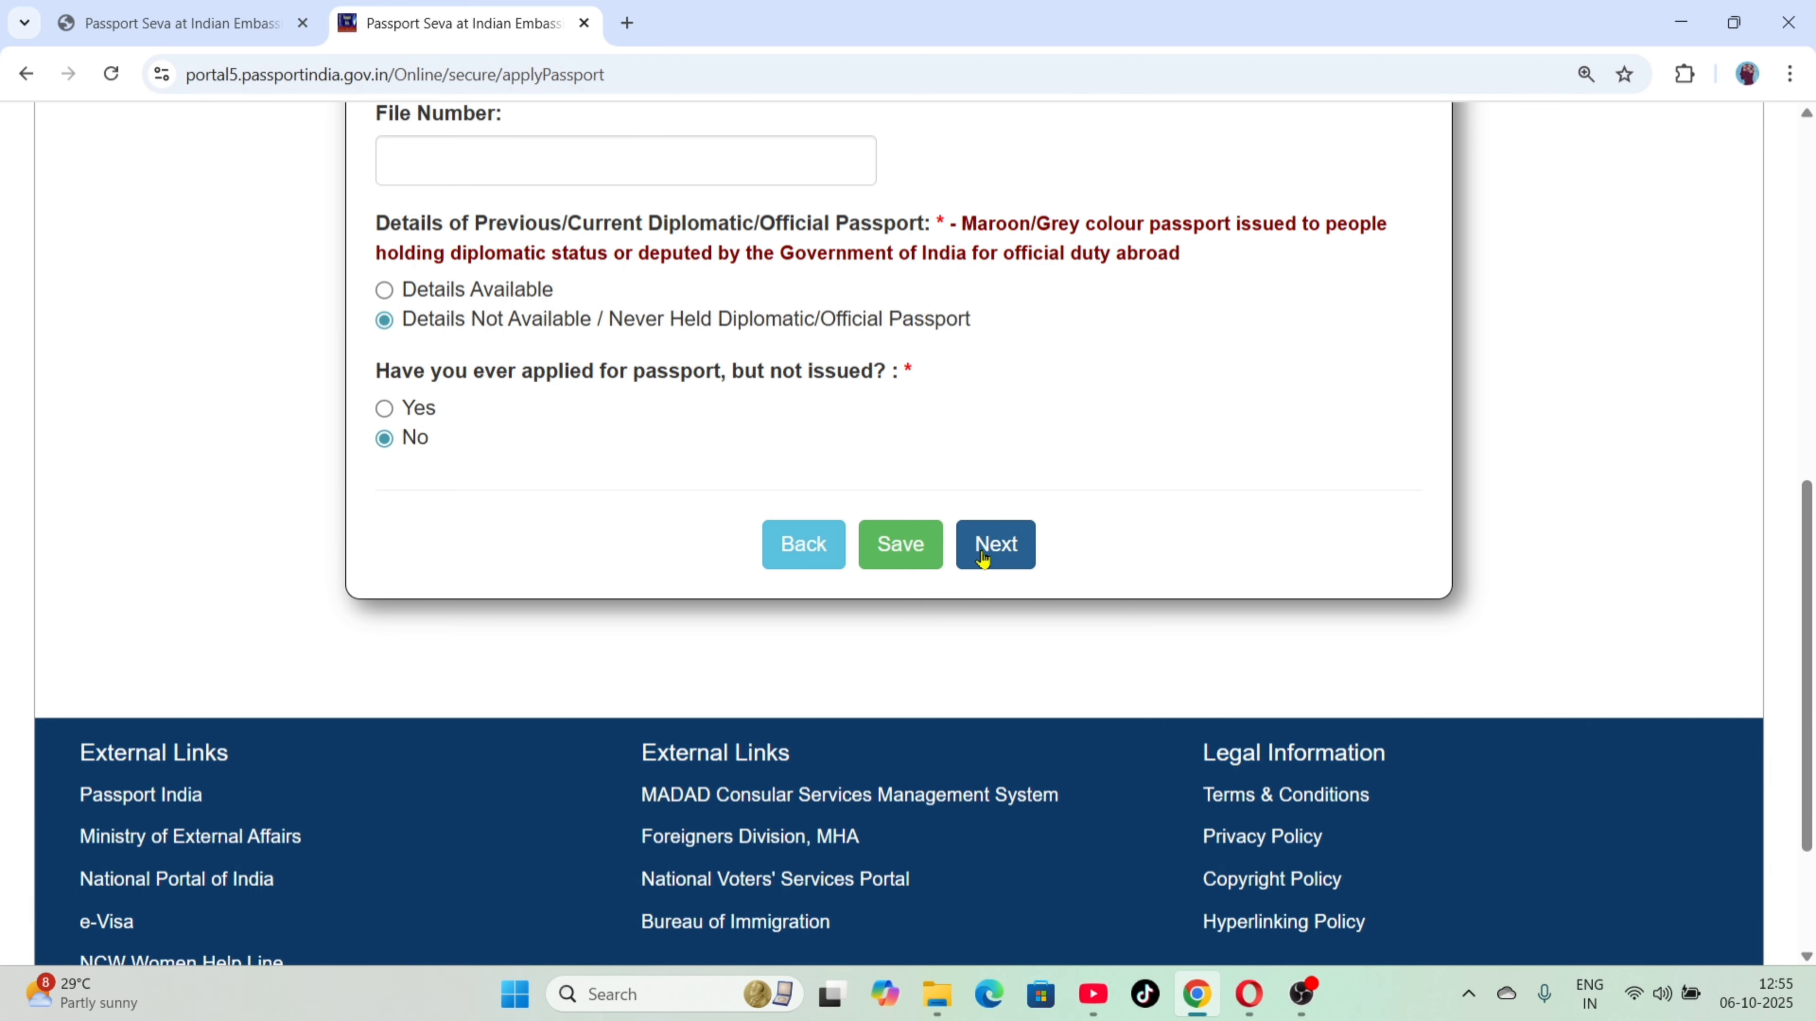
pyautogui.click(994, 545)
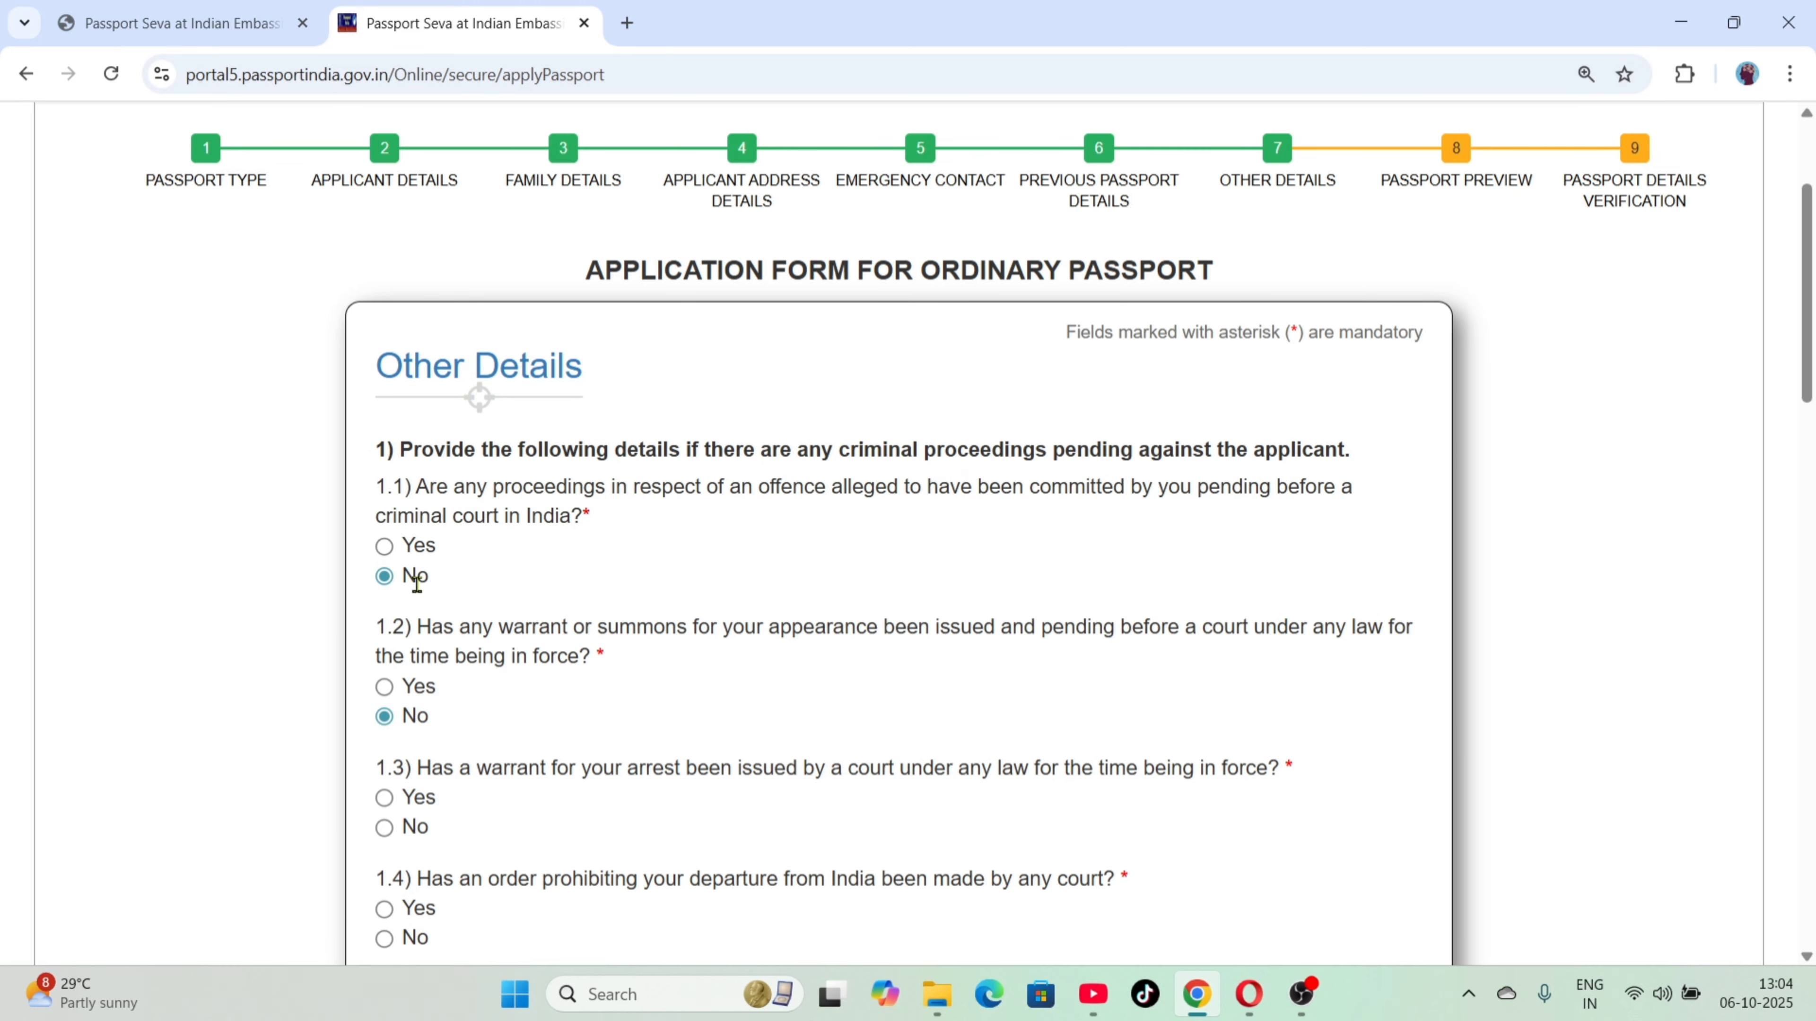
# Try answering Yes to question 1.1 on pending criminal court proceedings in India and set it back to No
pyautogui.click(383, 547)
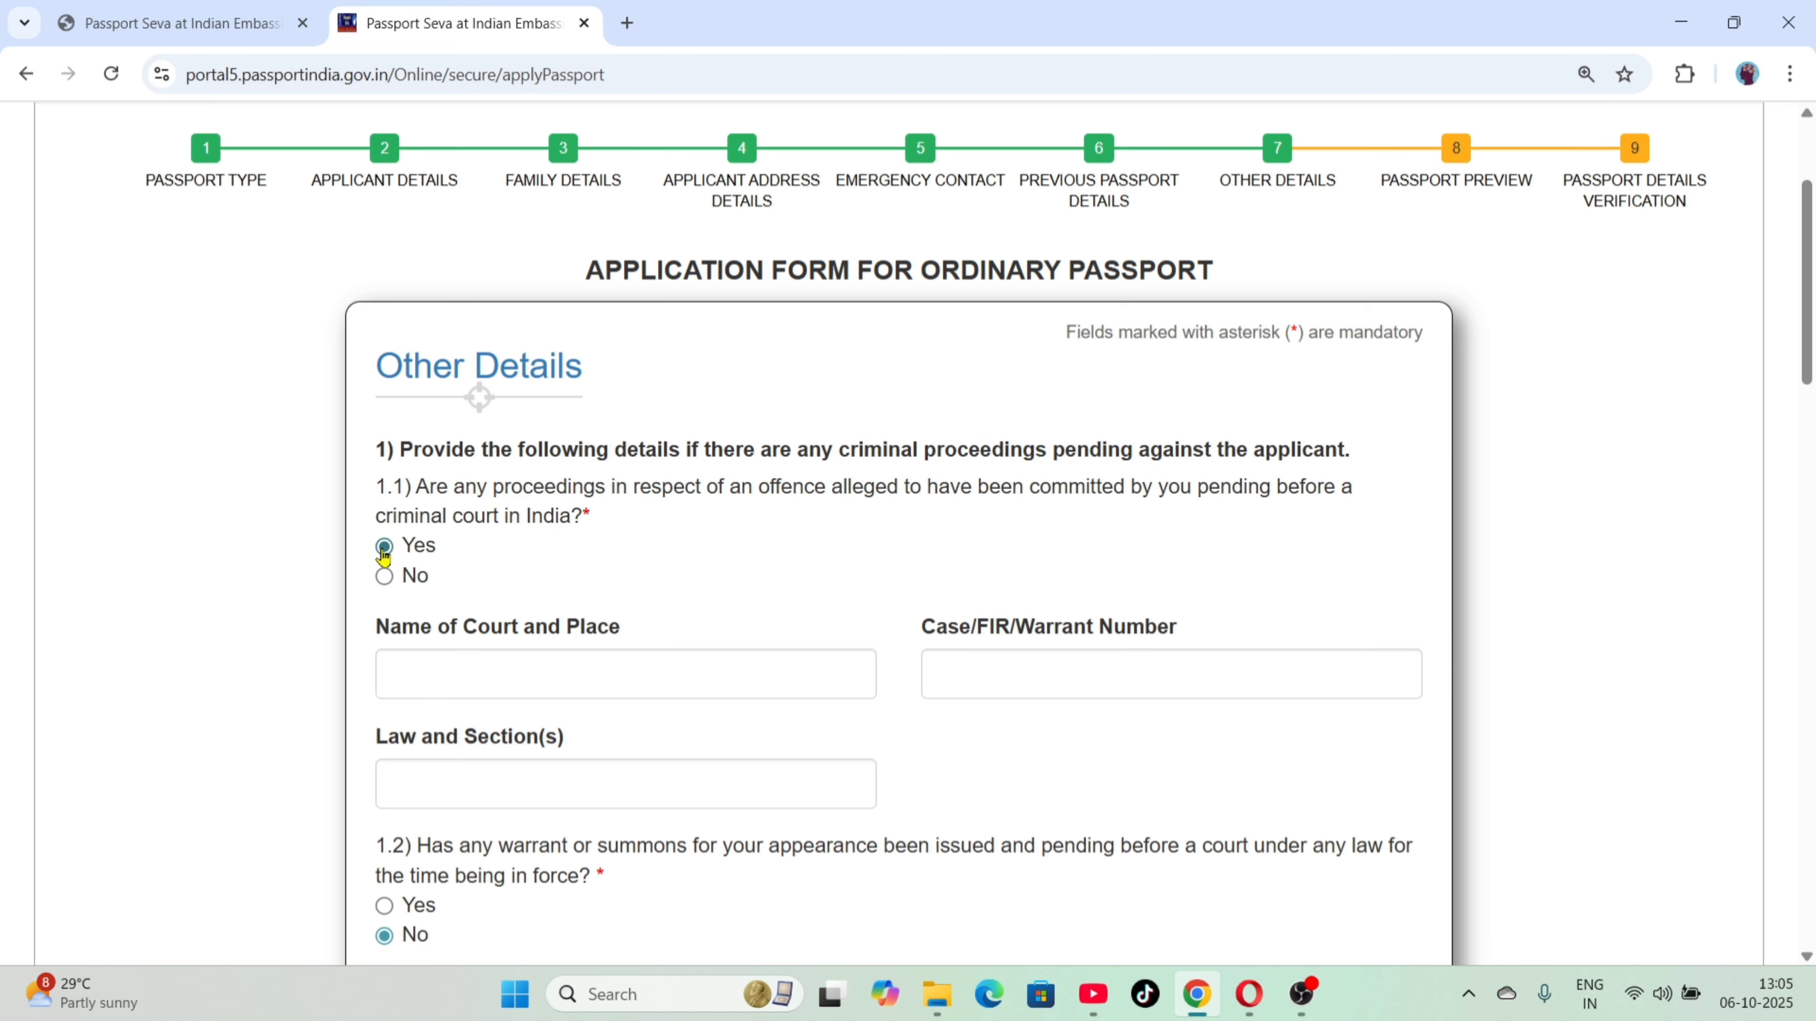
pyautogui.click(386, 577)
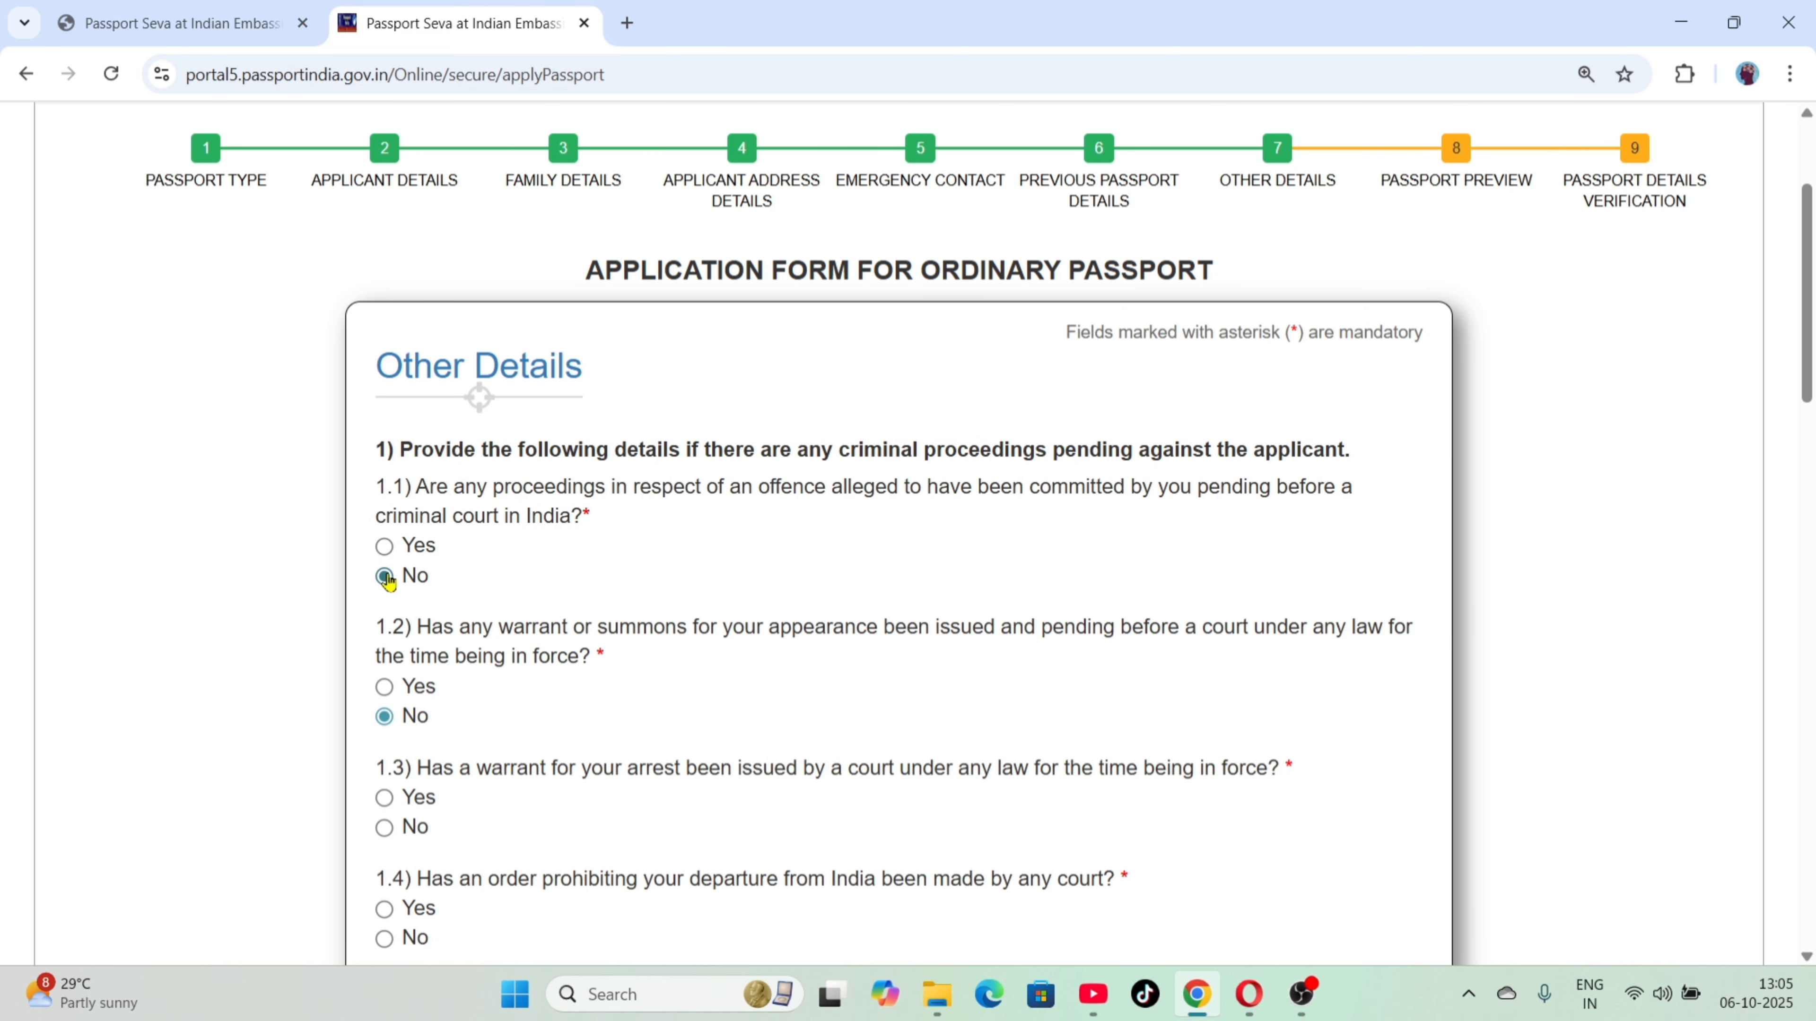
# Review the remaining Other Details questions and the Passport Preview Details page
pyautogui.scroll(-12, 590, 579)
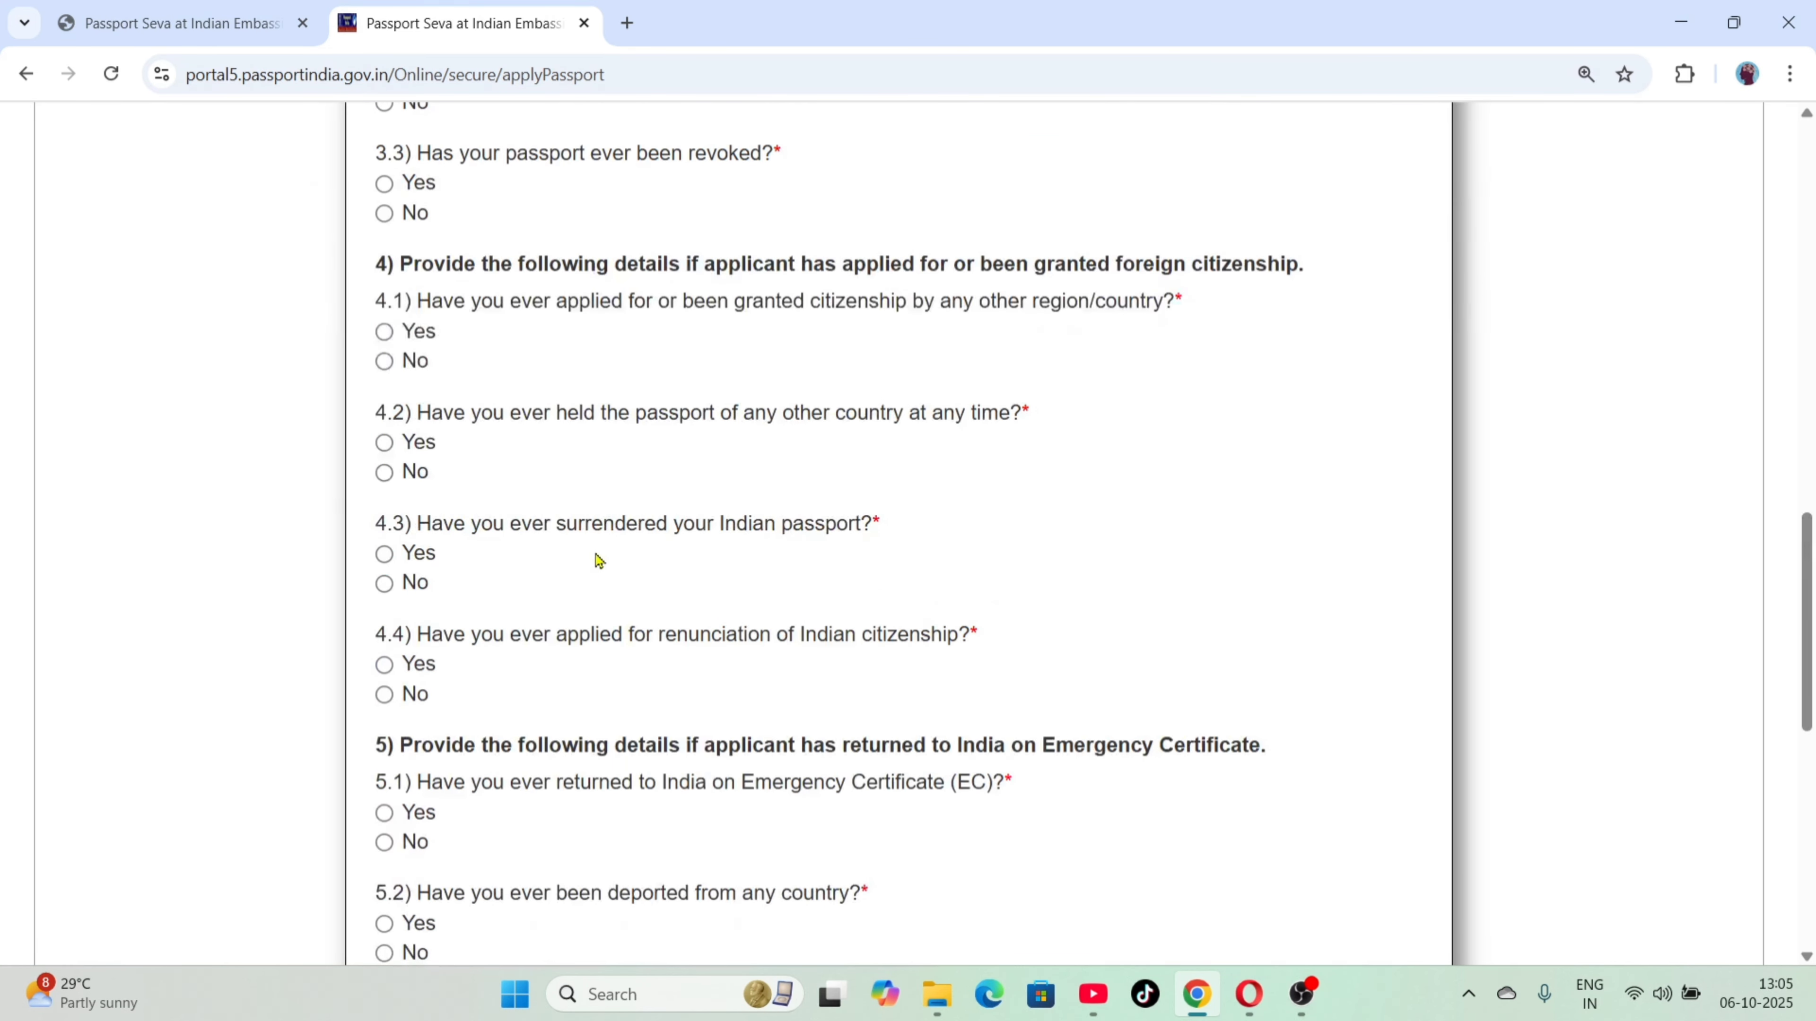
pyautogui.scroll(-6, 615, 513)
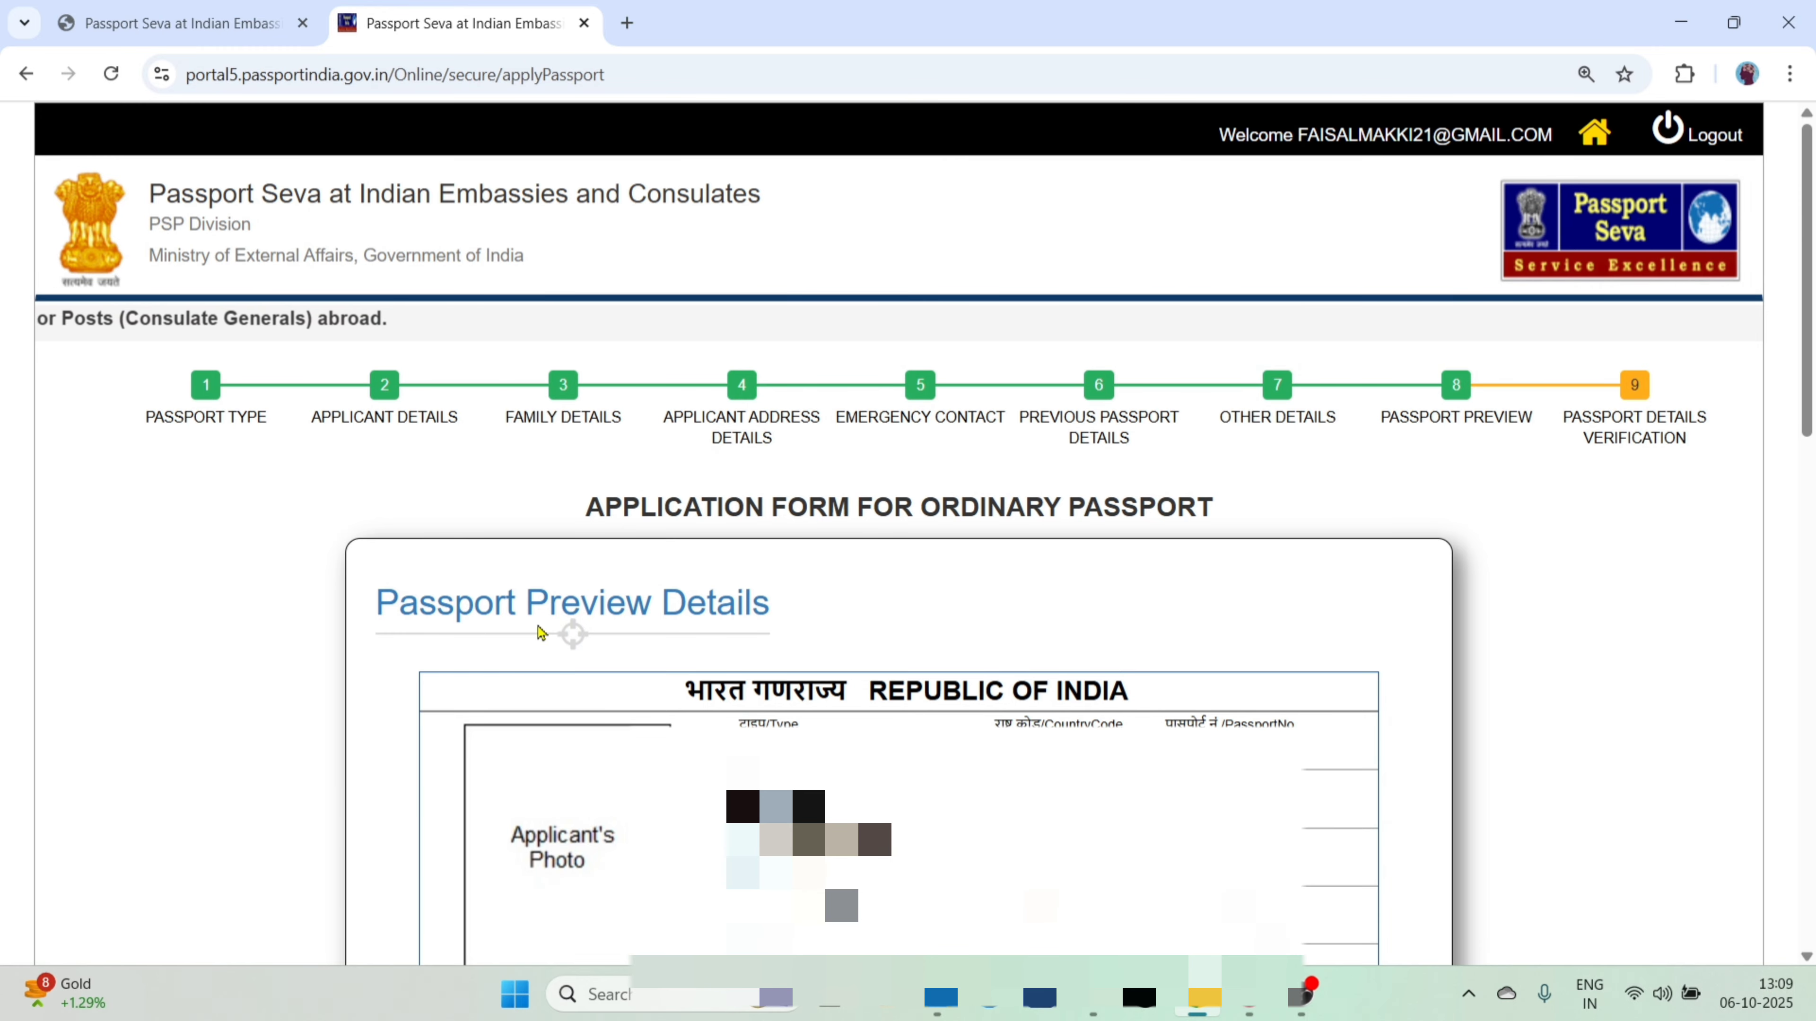
pyautogui.scroll(-3, 709, 669)
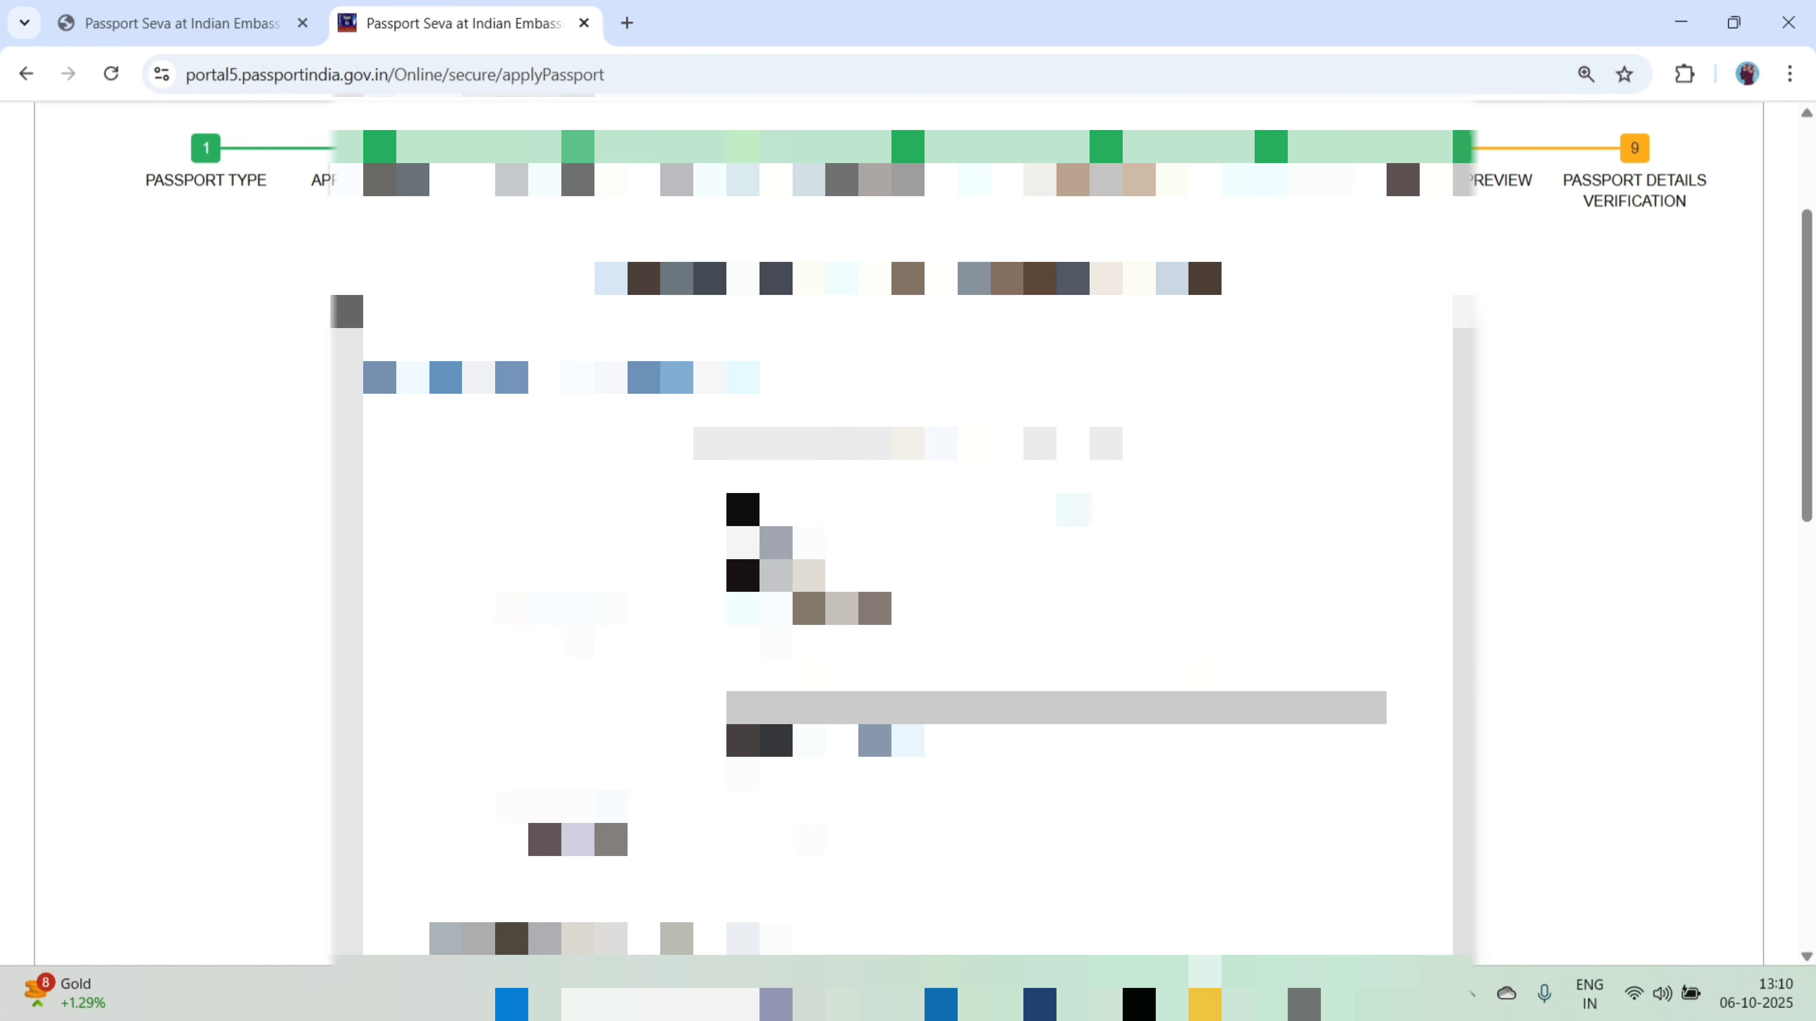
pyautogui.scroll(-8, 907, 544)
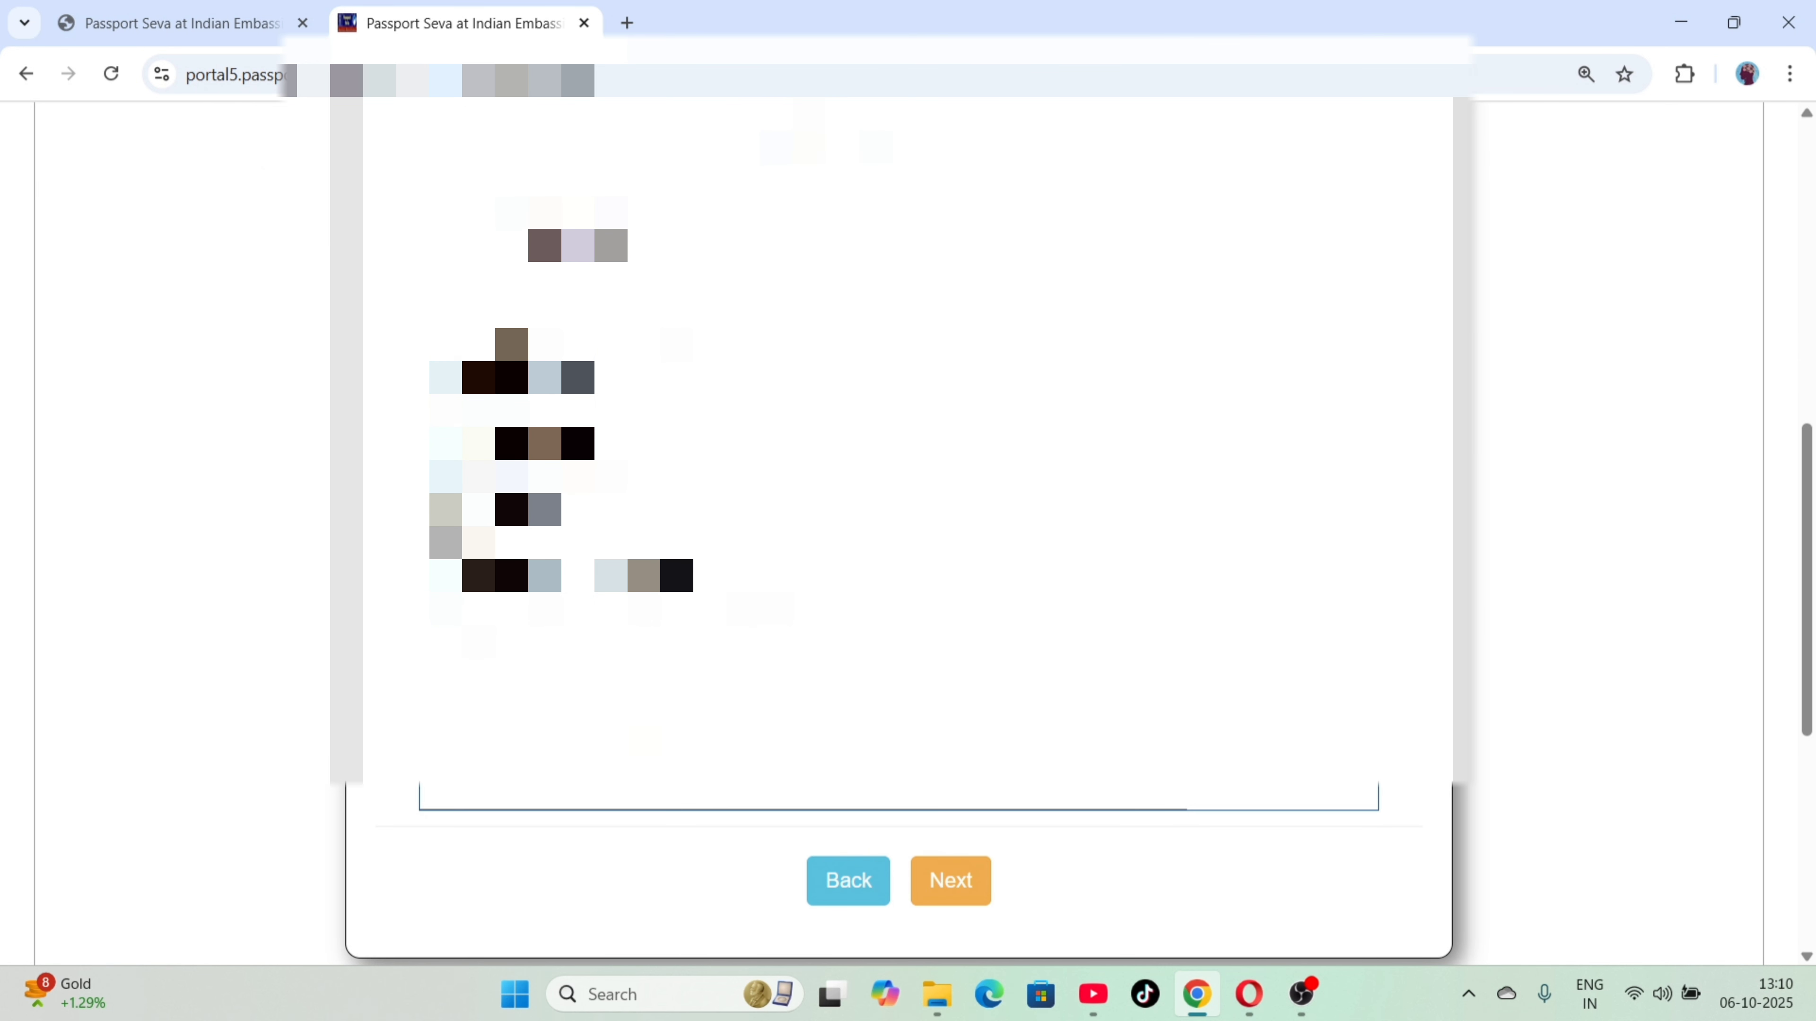